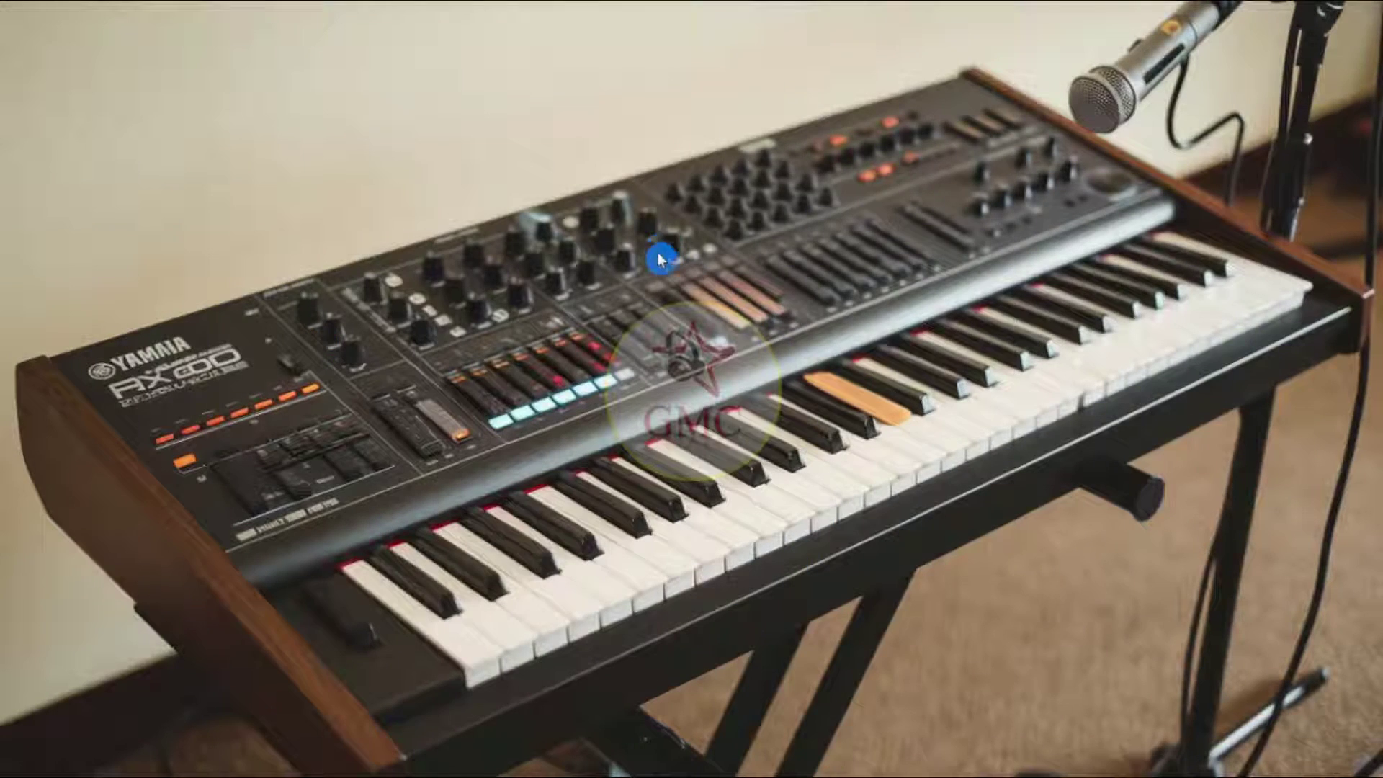
pyautogui.rightClick(662, 224)
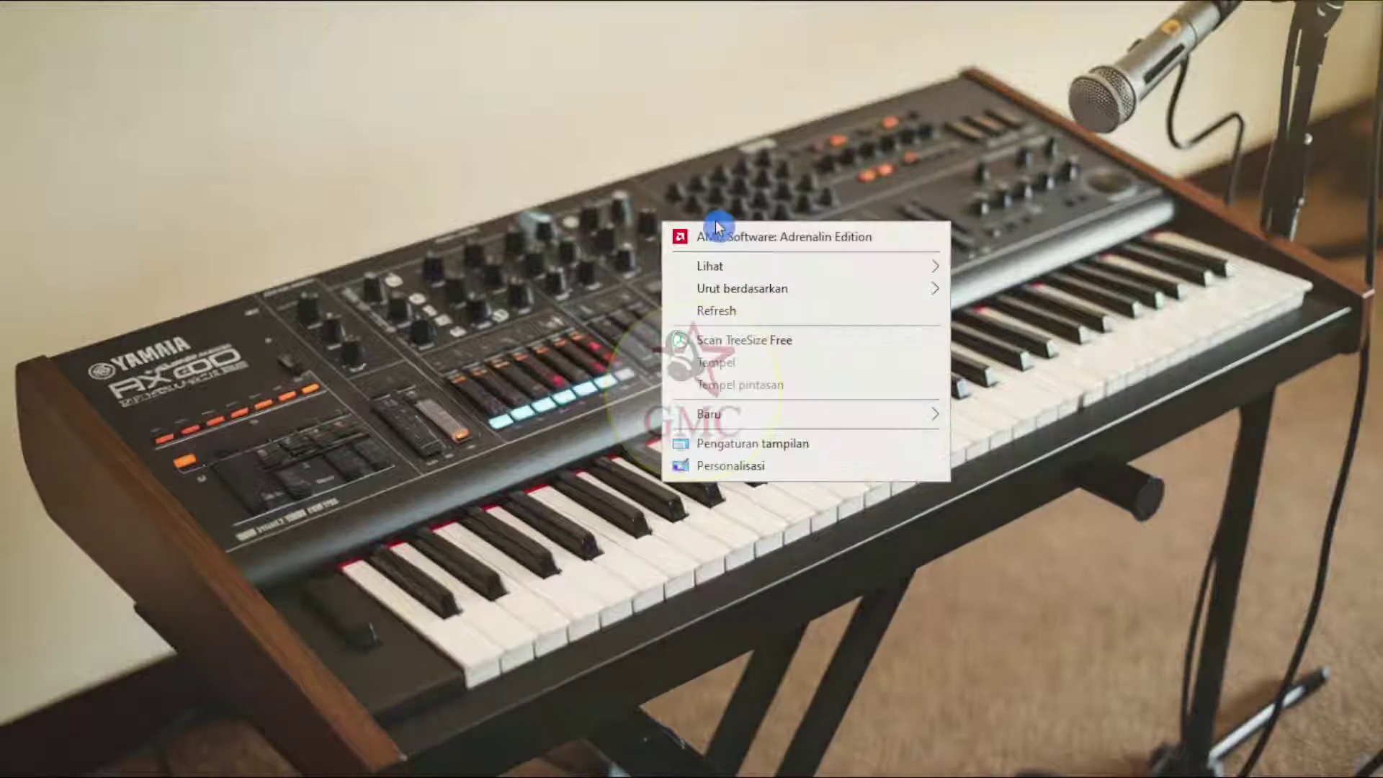
pyautogui.click(758, 310)
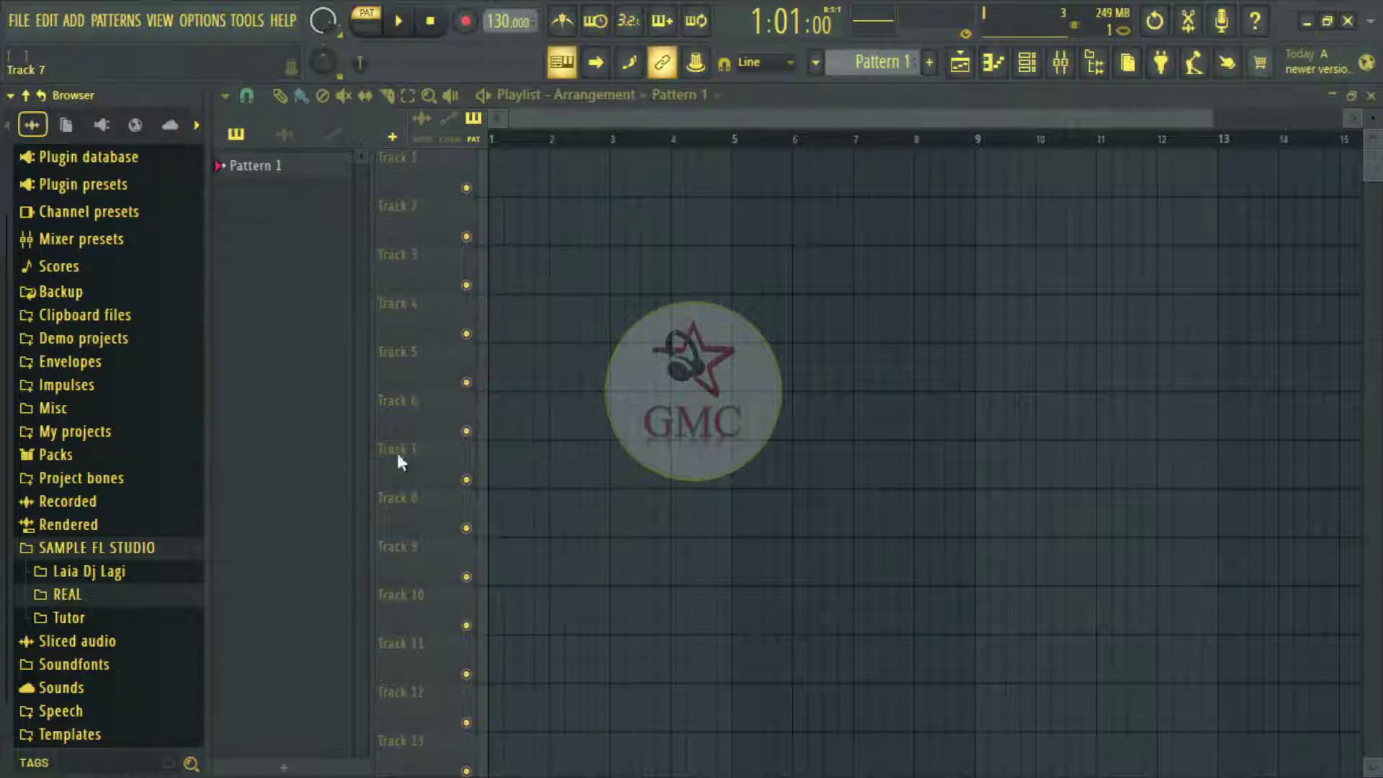
# Place the Tutor audio file as a clip at the start of Track 1 in the playlist.
pyautogui.click(120, 557)
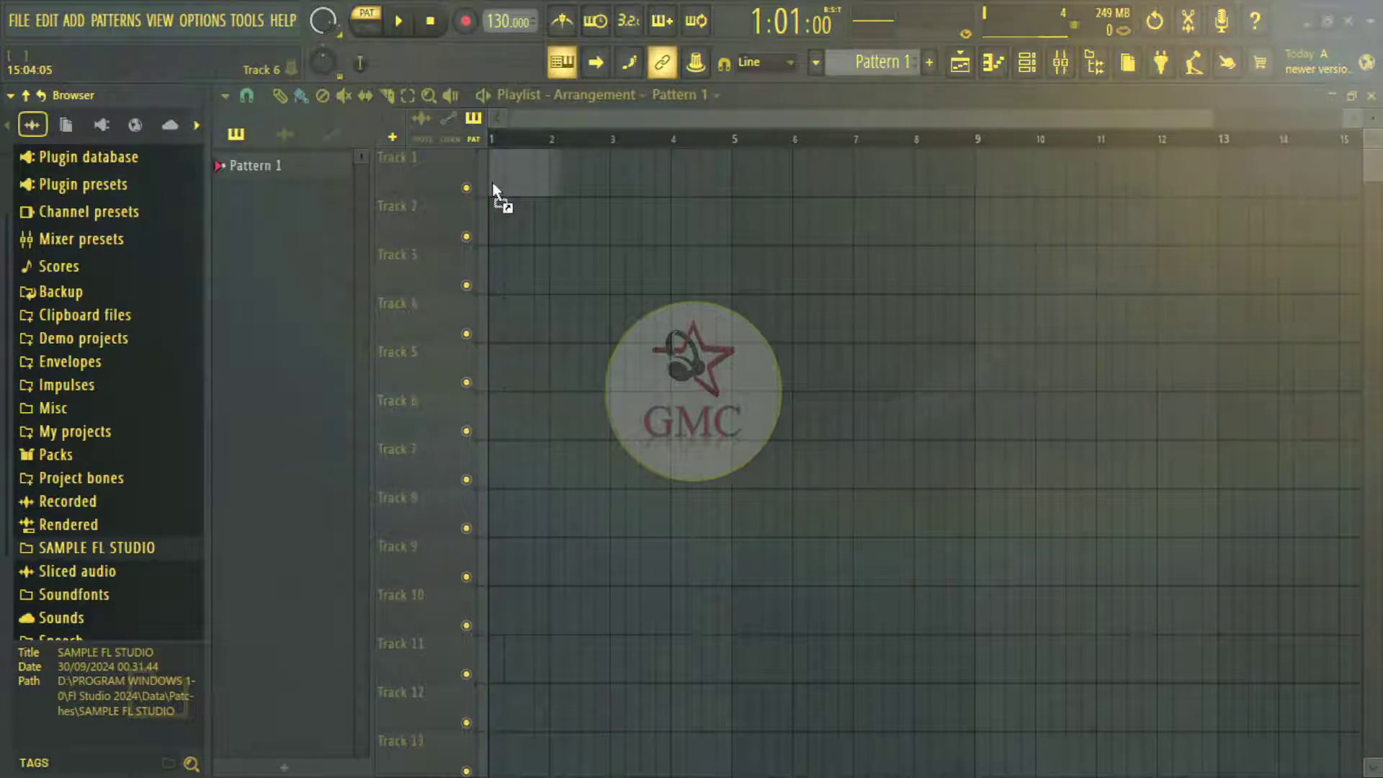
pyautogui.moveTo(493, 185); pyautogui.dragTo(493, 186)
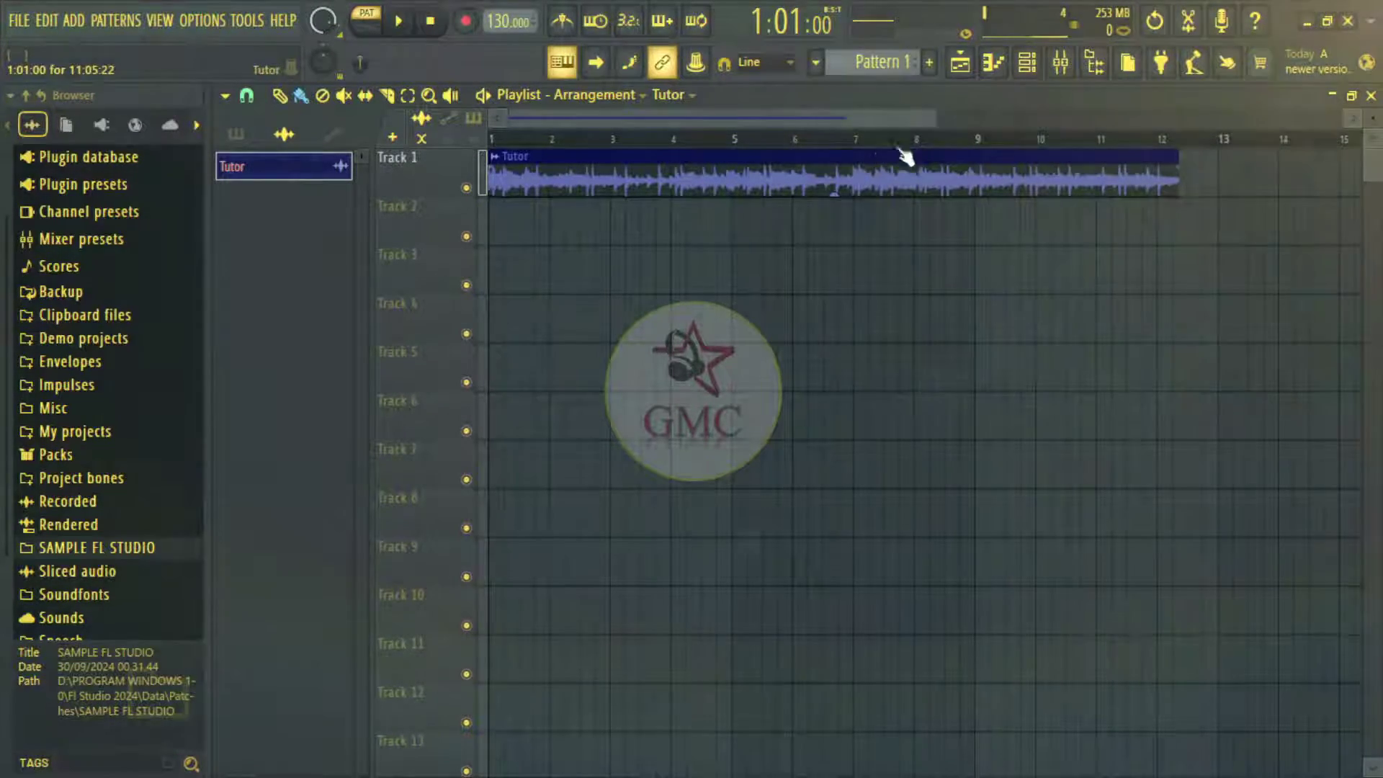
# Play the Tutor clip nearly to its end to hear the full mix, and stop playback.
pyautogui.moveTo(934, 119); pyautogui.dragTo(680, 207)
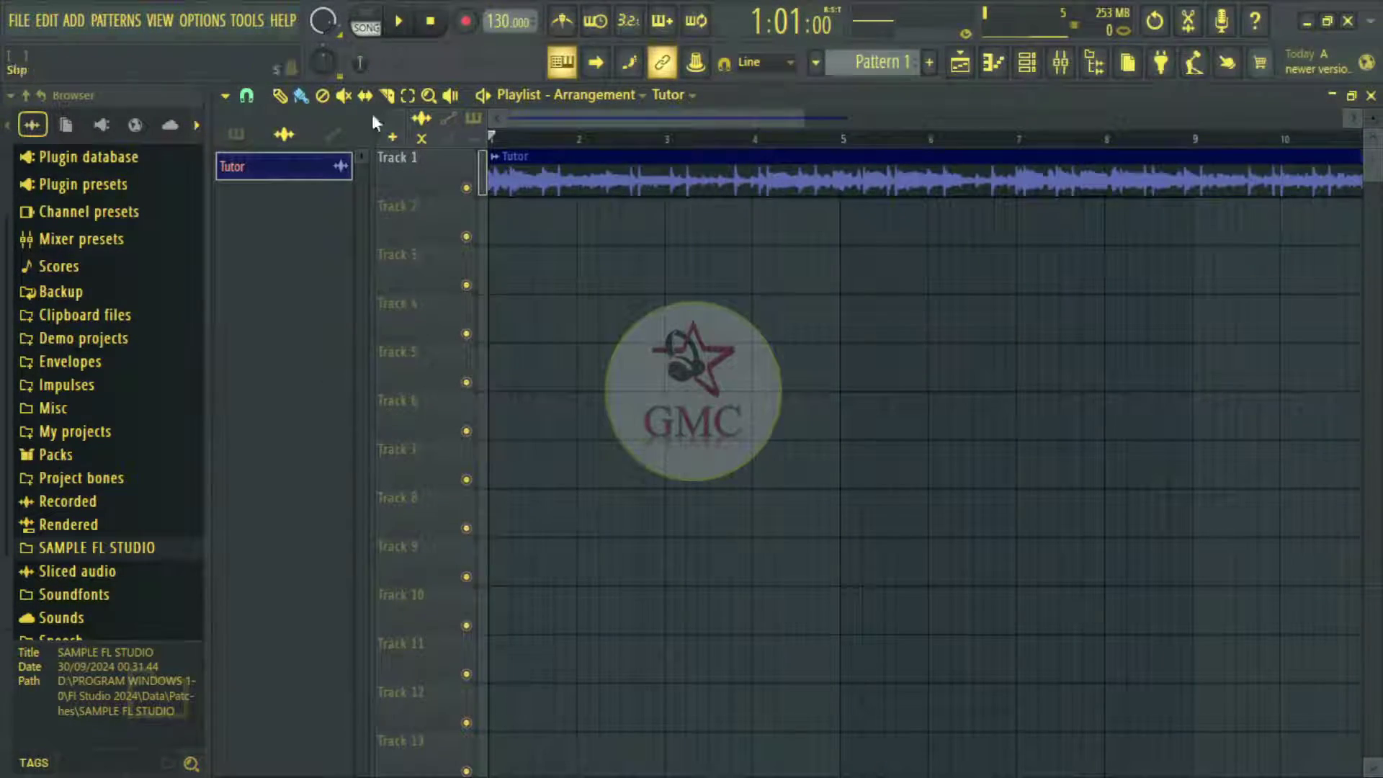
pyautogui.click(399, 21)
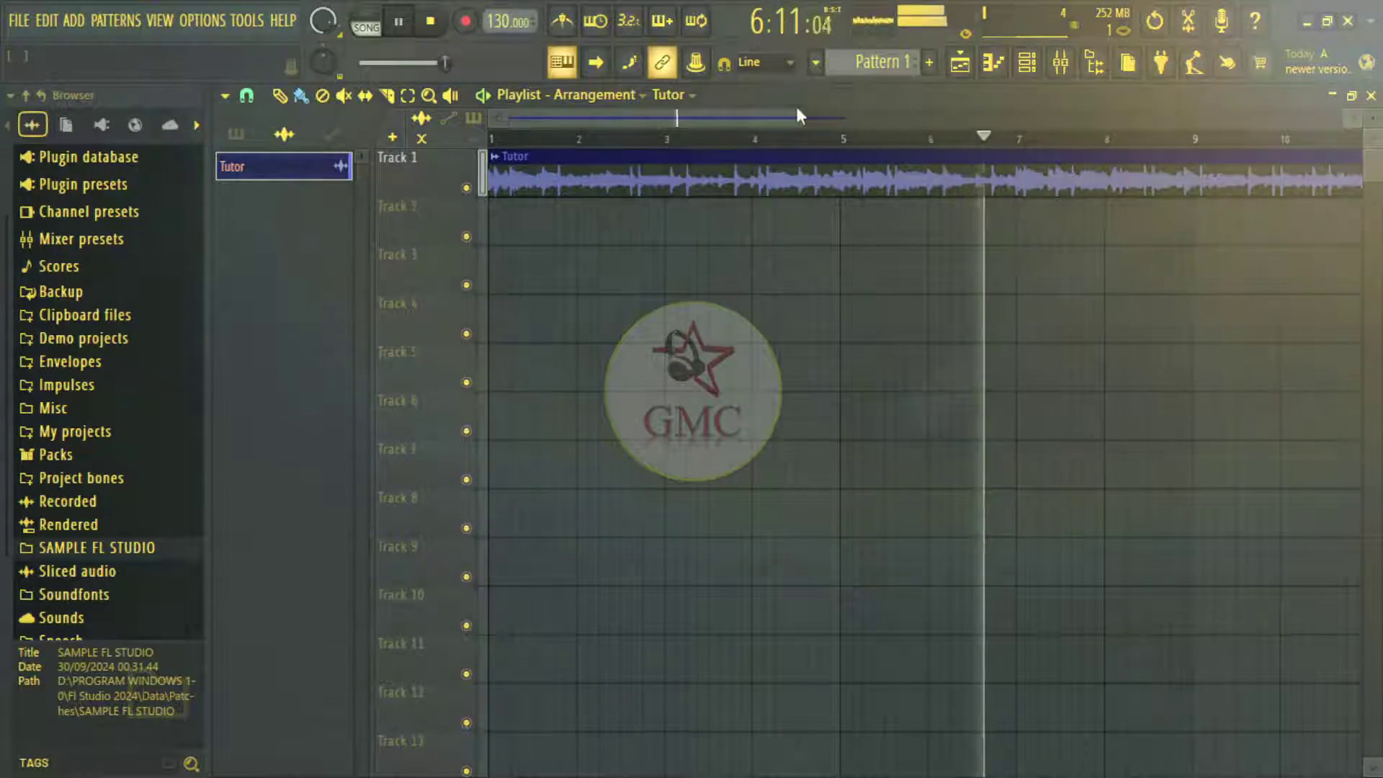
pyautogui.moveTo(805, 114); pyautogui.dragTo(1053, 114)
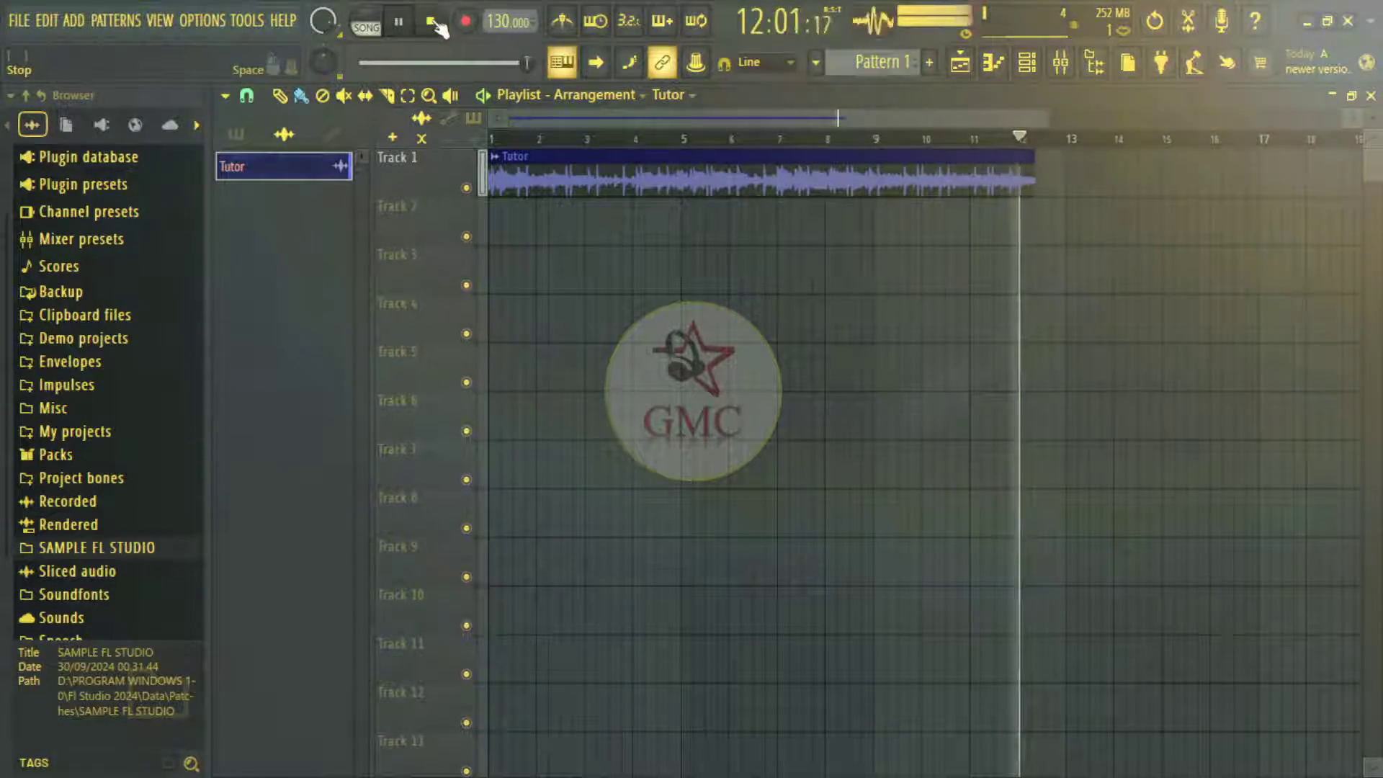
pyautogui.click(433, 23)
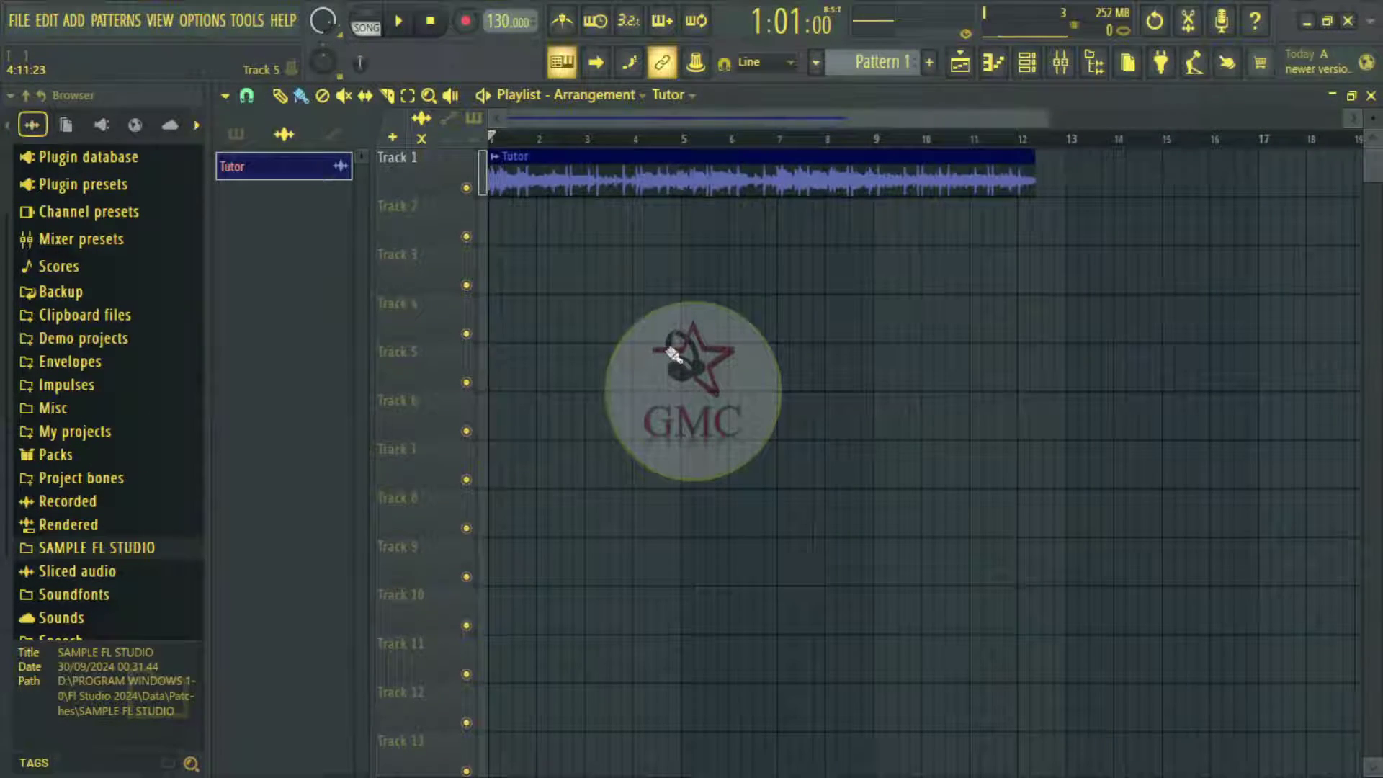
# Extract the drums, bass, instruments and vocals stems from the Tutor clip, muting the source track when done.
pyautogui.moveTo(1050, 120)
pyautogui.mouseDown()
pyautogui.moveTo(776, 219)
pyautogui.moveTo(583, 321)
pyautogui.moveTo(984, 294)
pyautogui.moveTo(551, 423)
pyautogui.mouseUp()
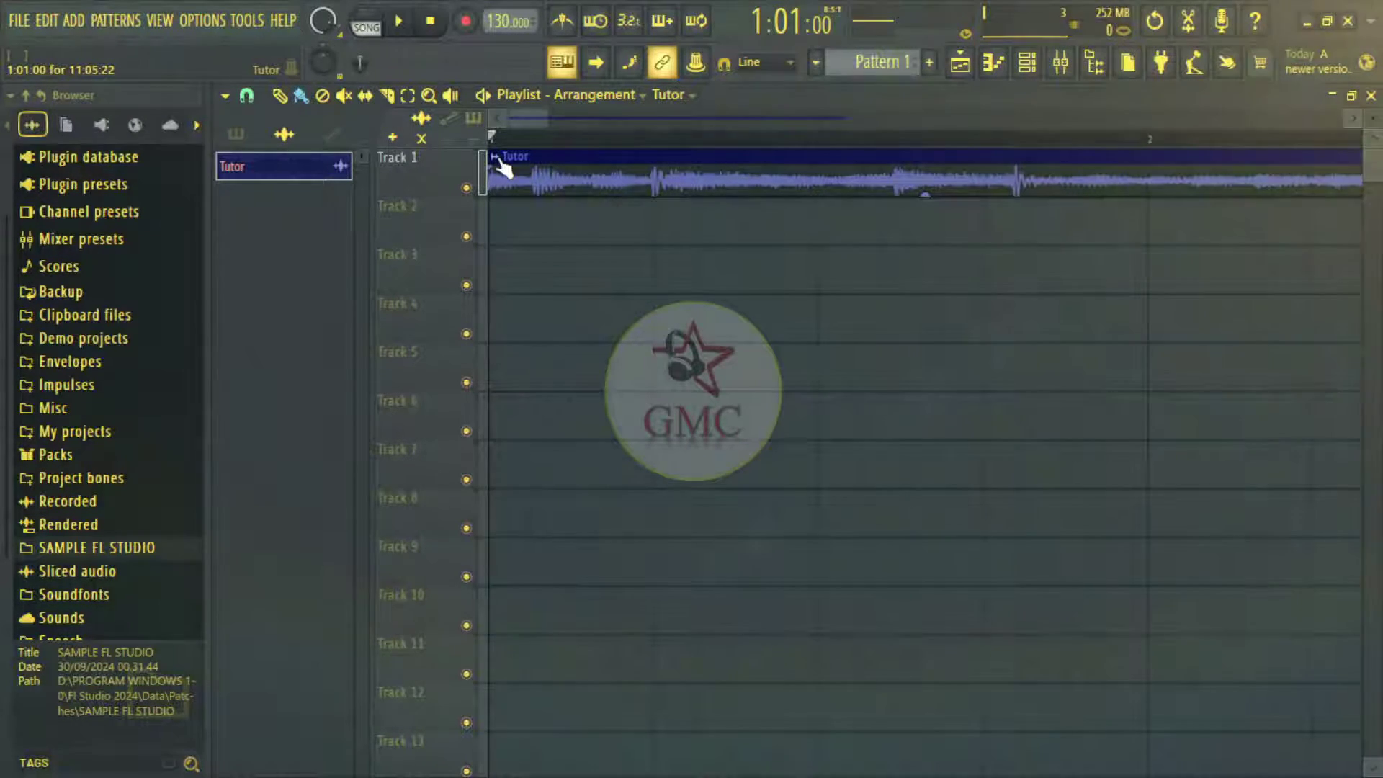
pyautogui.click(499, 160)
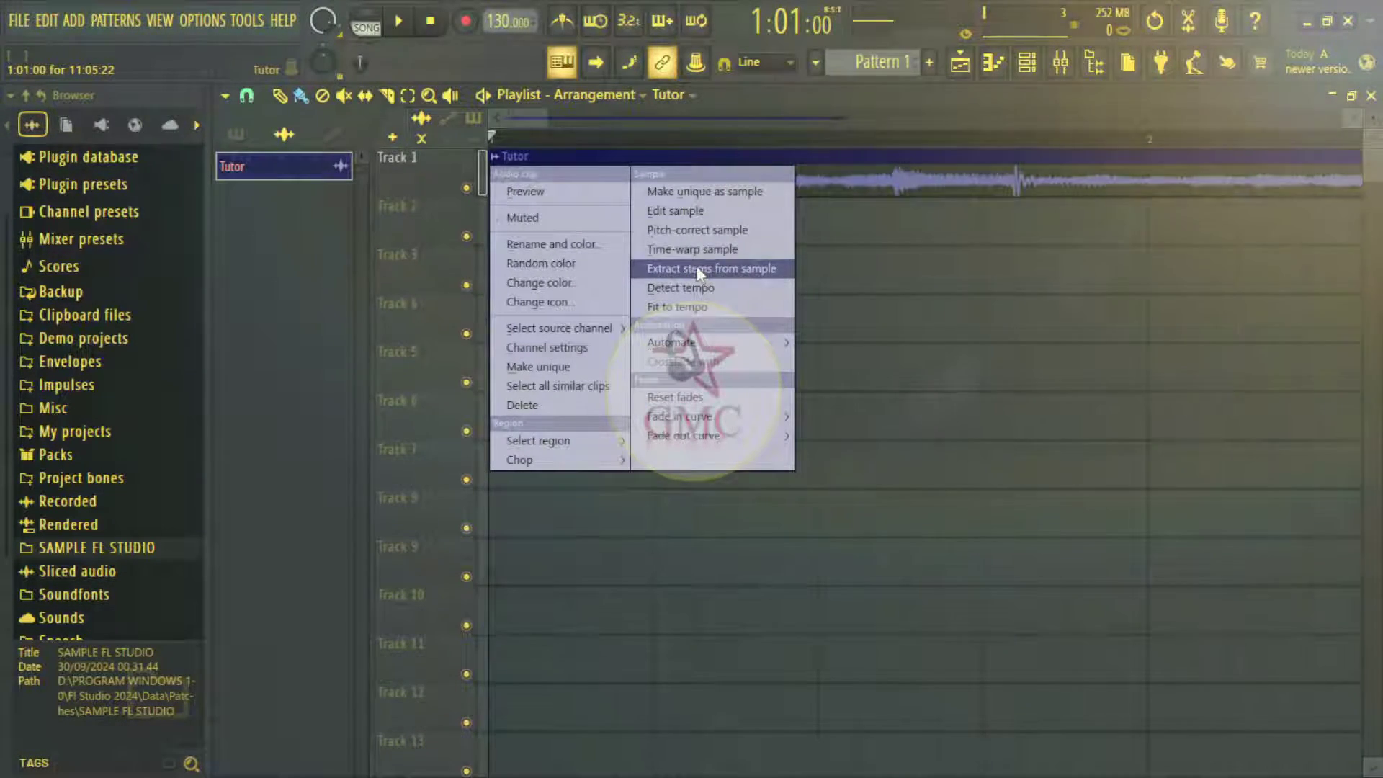
pyautogui.click(707, 269)
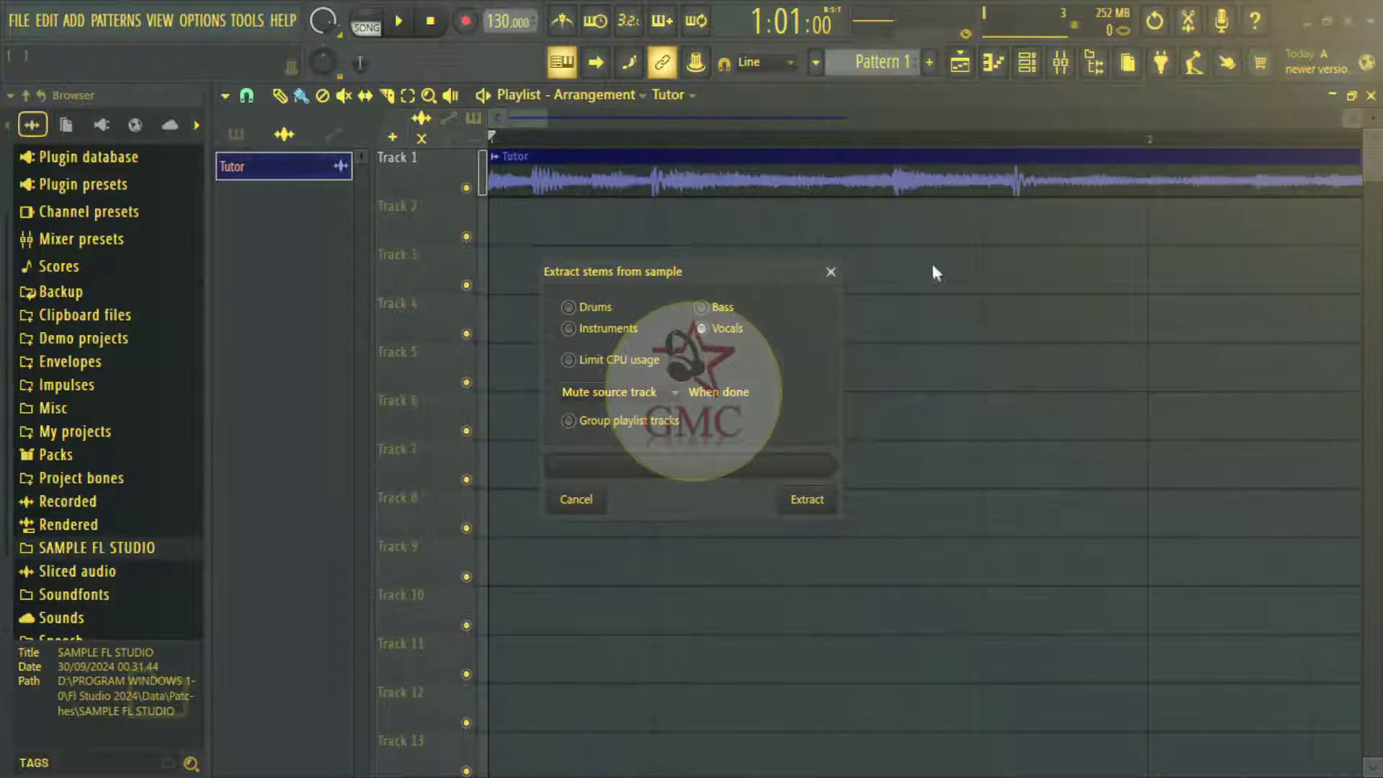
pyautogui.click(570, 308)
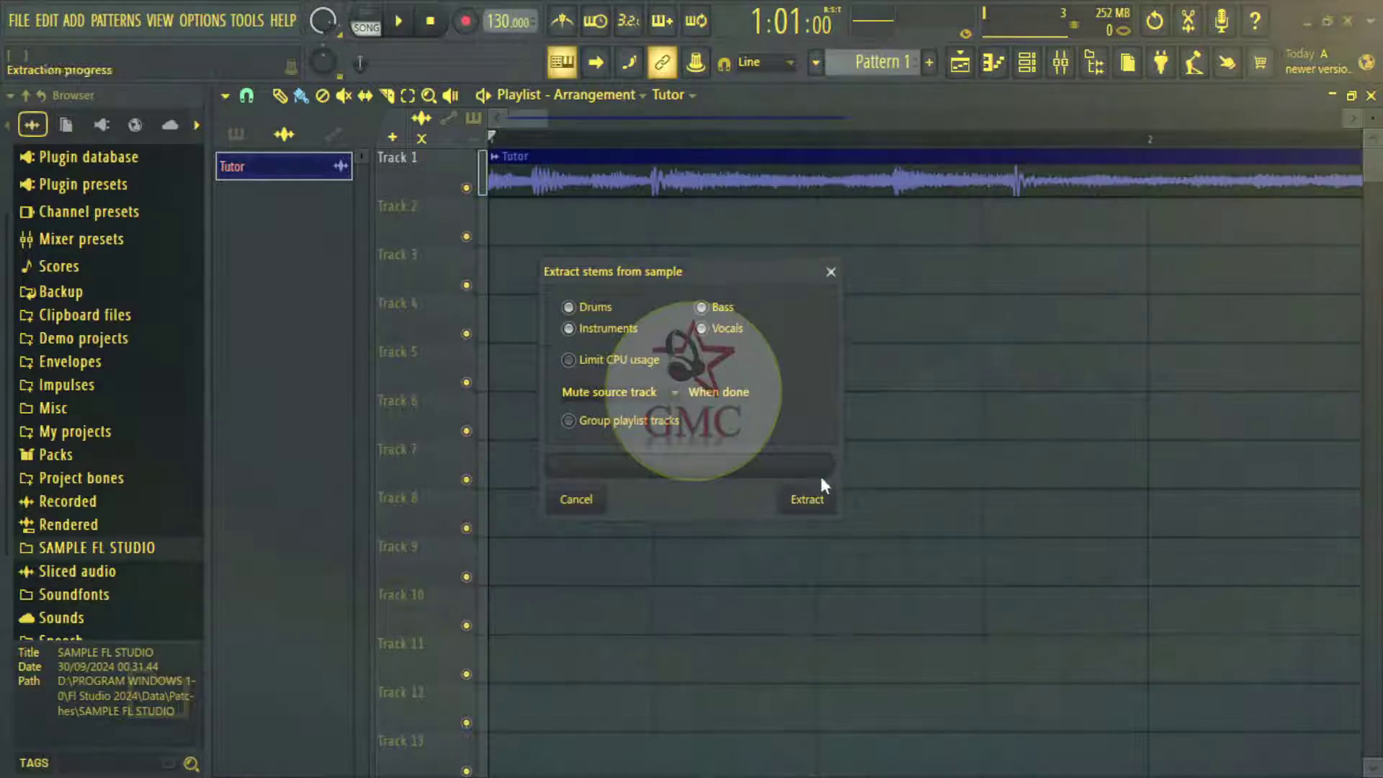
pyautogui.click(810, 503)
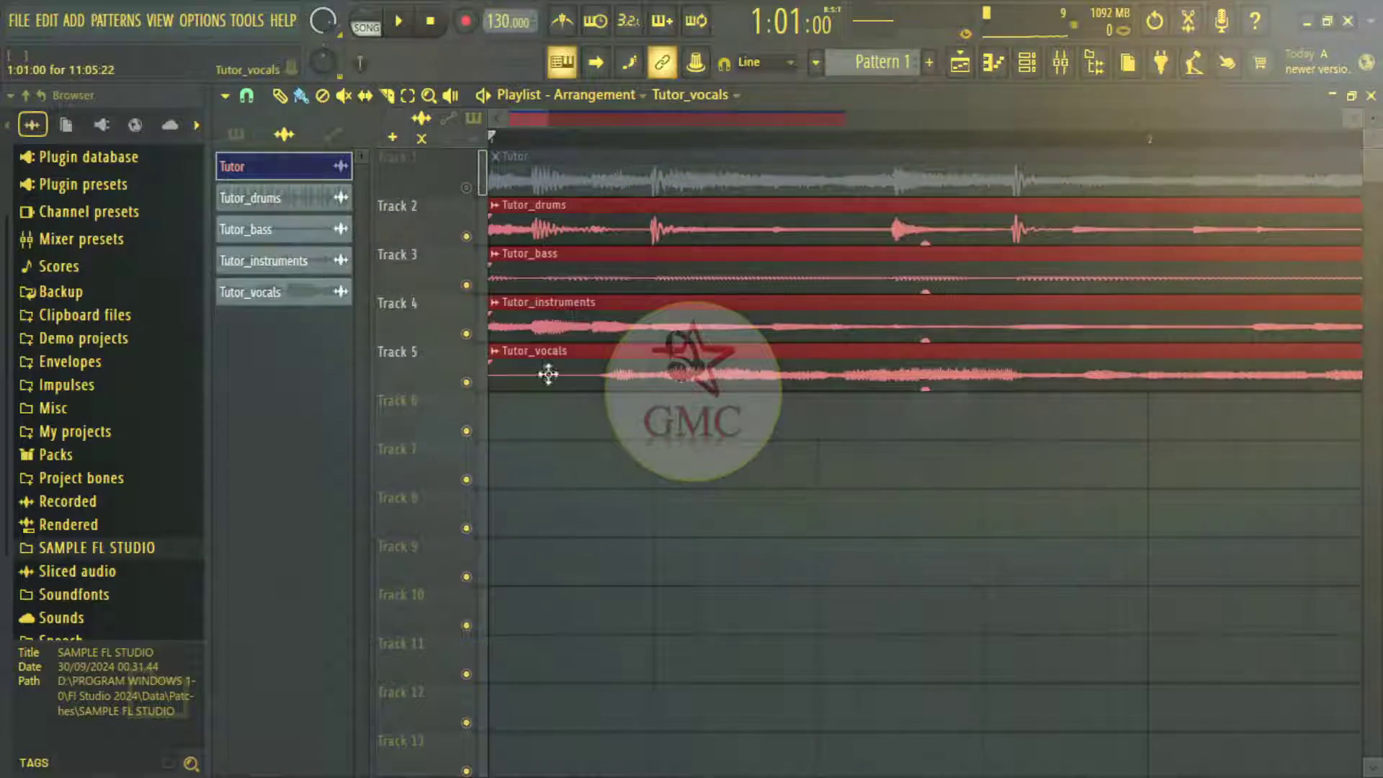
# Delete the original Tutor clip from Track 1, leaving the drums track unmuted.
pyautogui.click(466, 236)
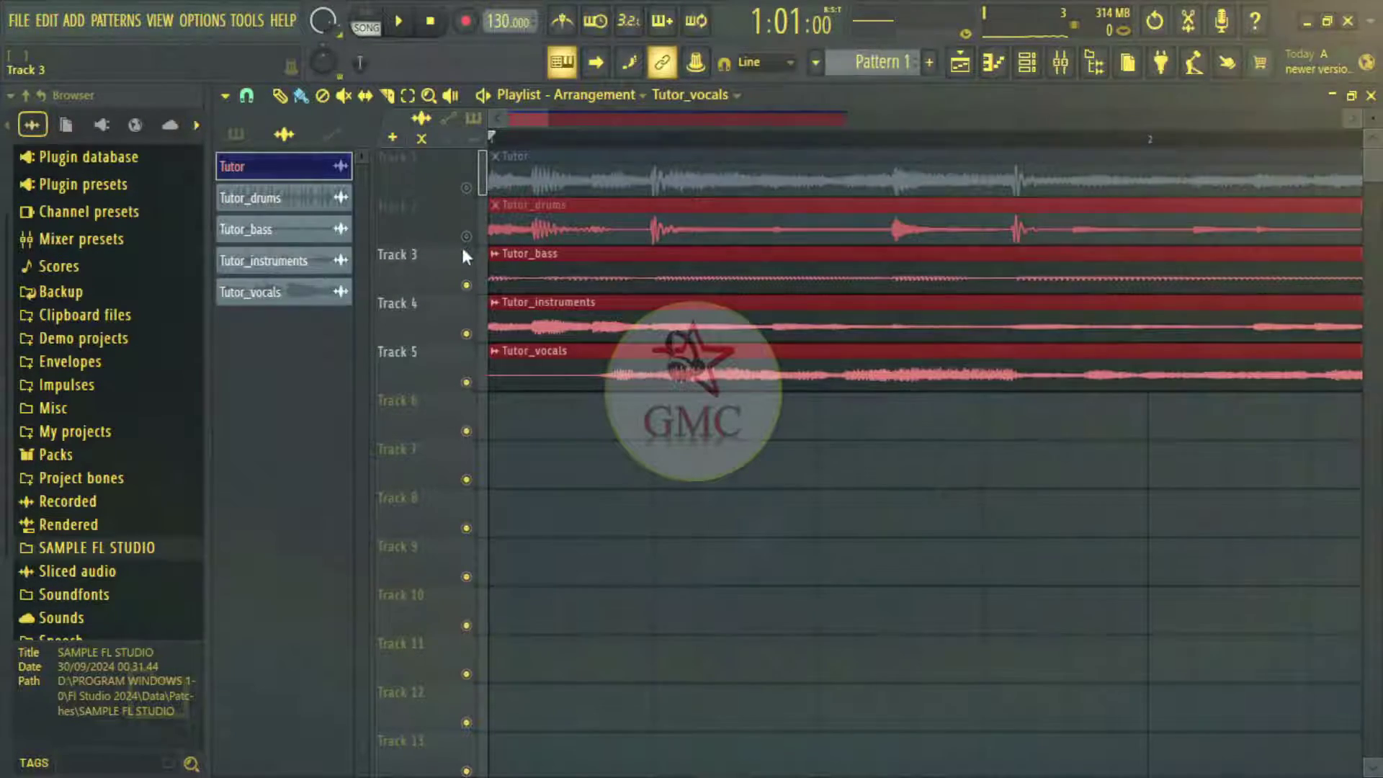
pyautogui.click(466, 236)
pyautogui.rightClick(625, 179)
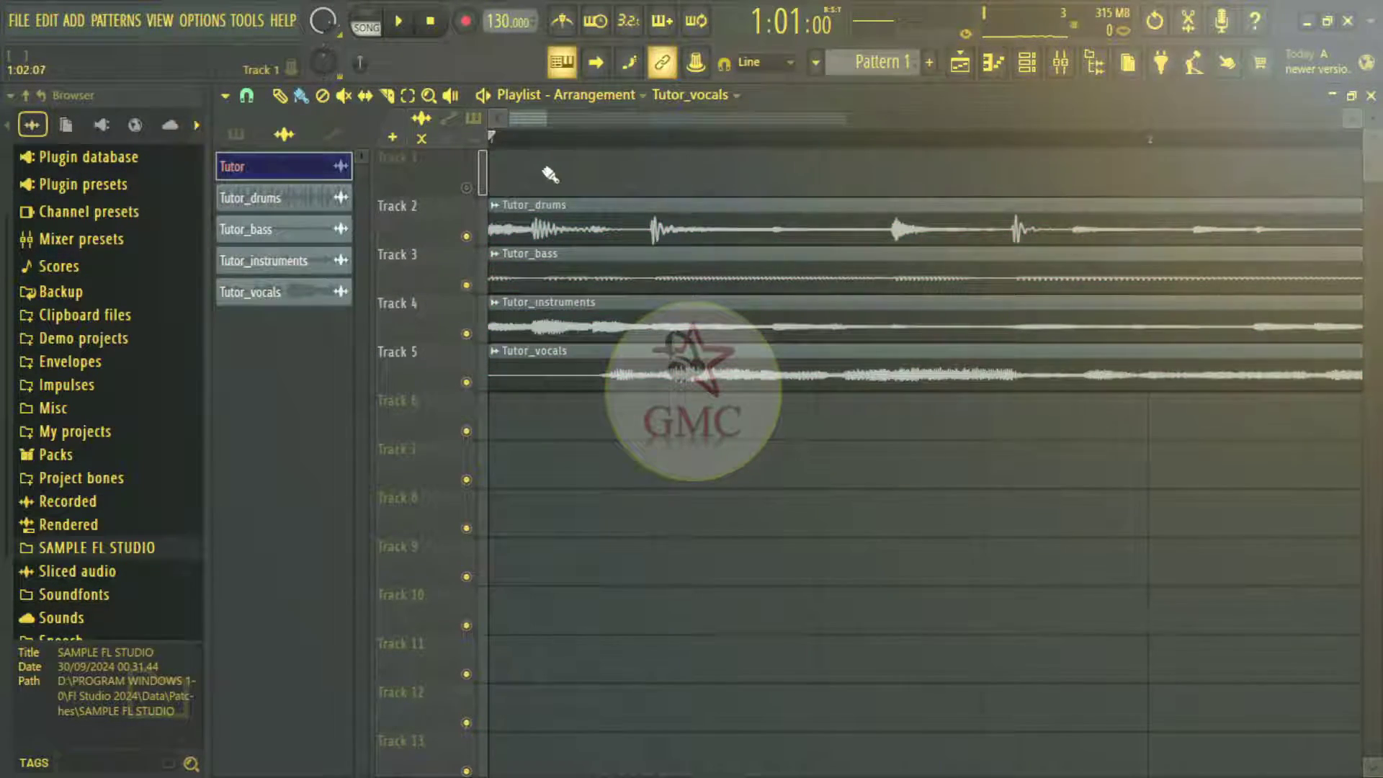
# Mute the vocals, instruments and bass tracks, and play the drums stem on its own before stopping playback.
pyautogui.moveTo(547, 123); pyautogui.dragTo(554, 183)
pyautogui.moveTo(543, 194); pyautogui.dragTo(541, 197)
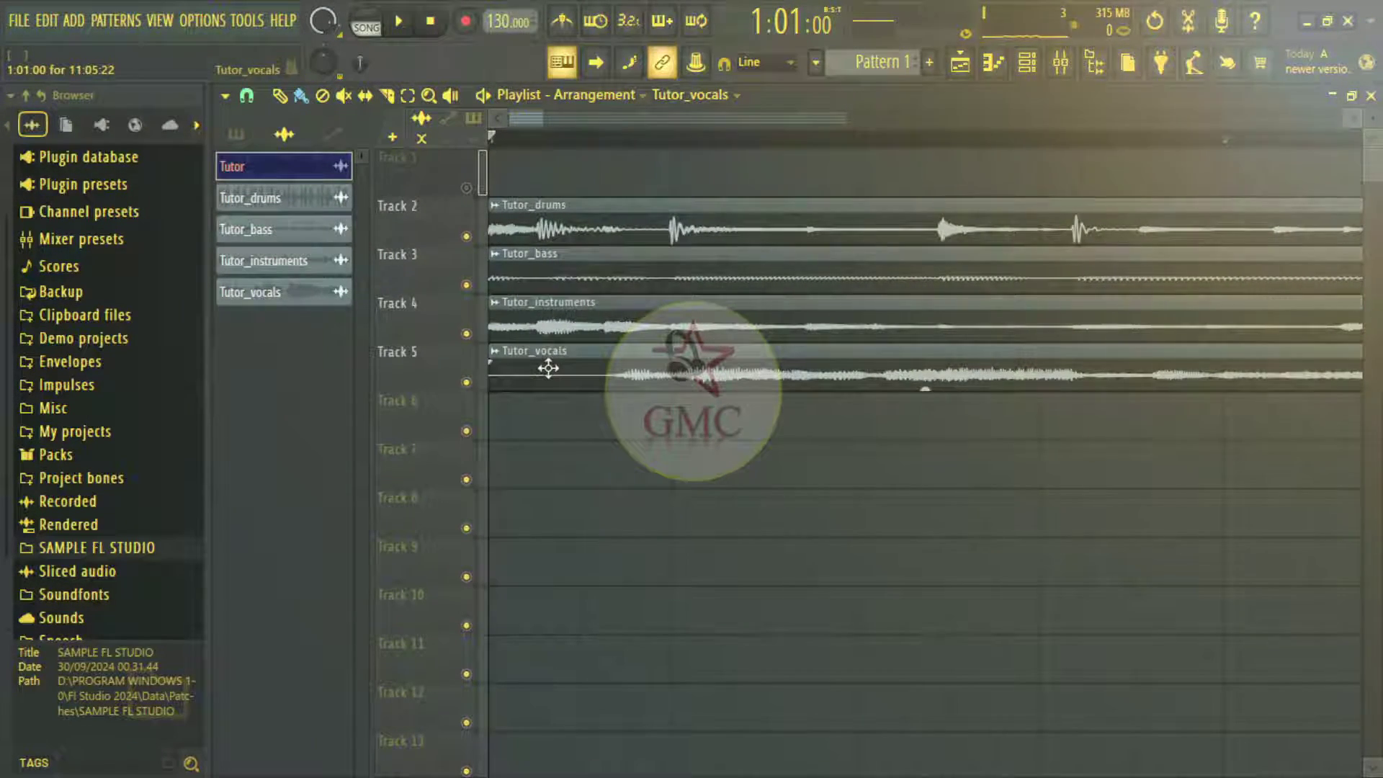
pyautogui.click(466, 382)
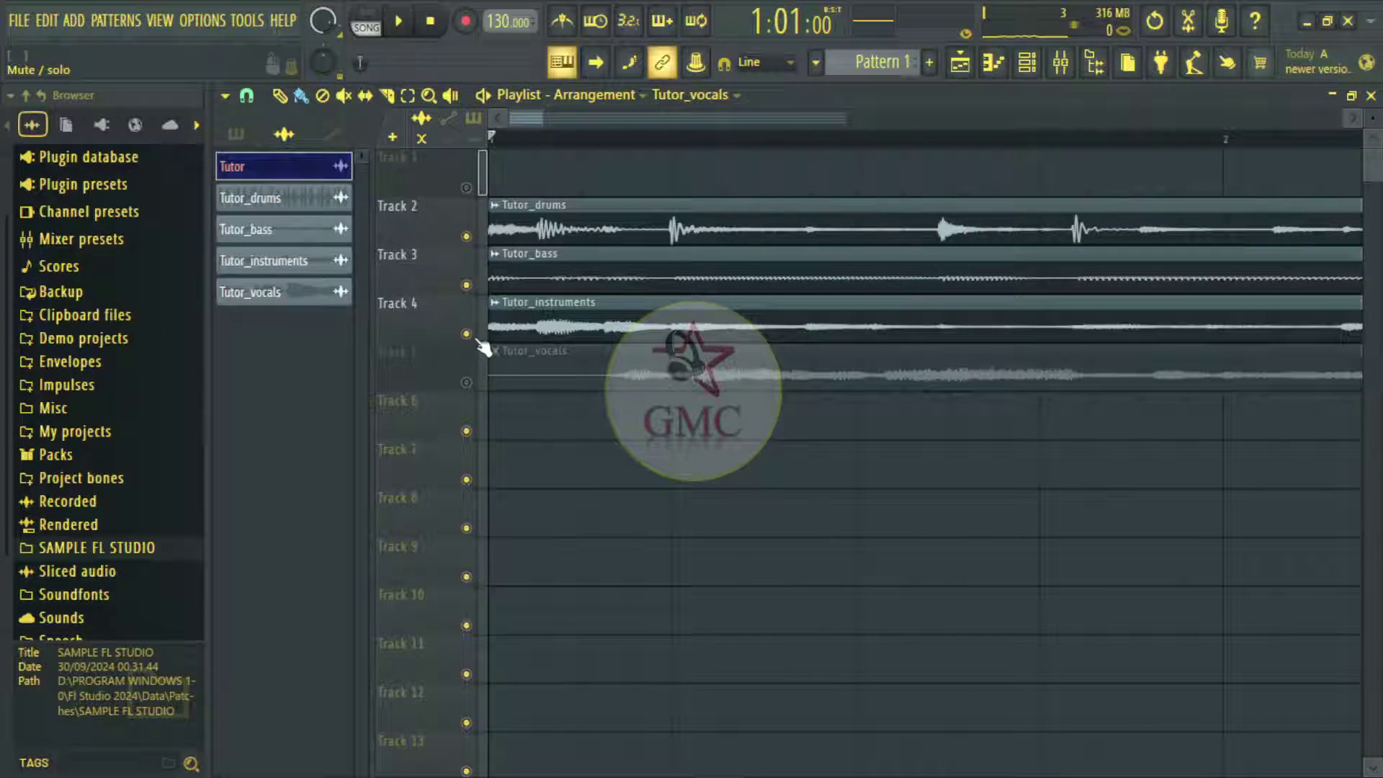
pyautogui.click(466, 333)
pyautogui.click(467, 285)
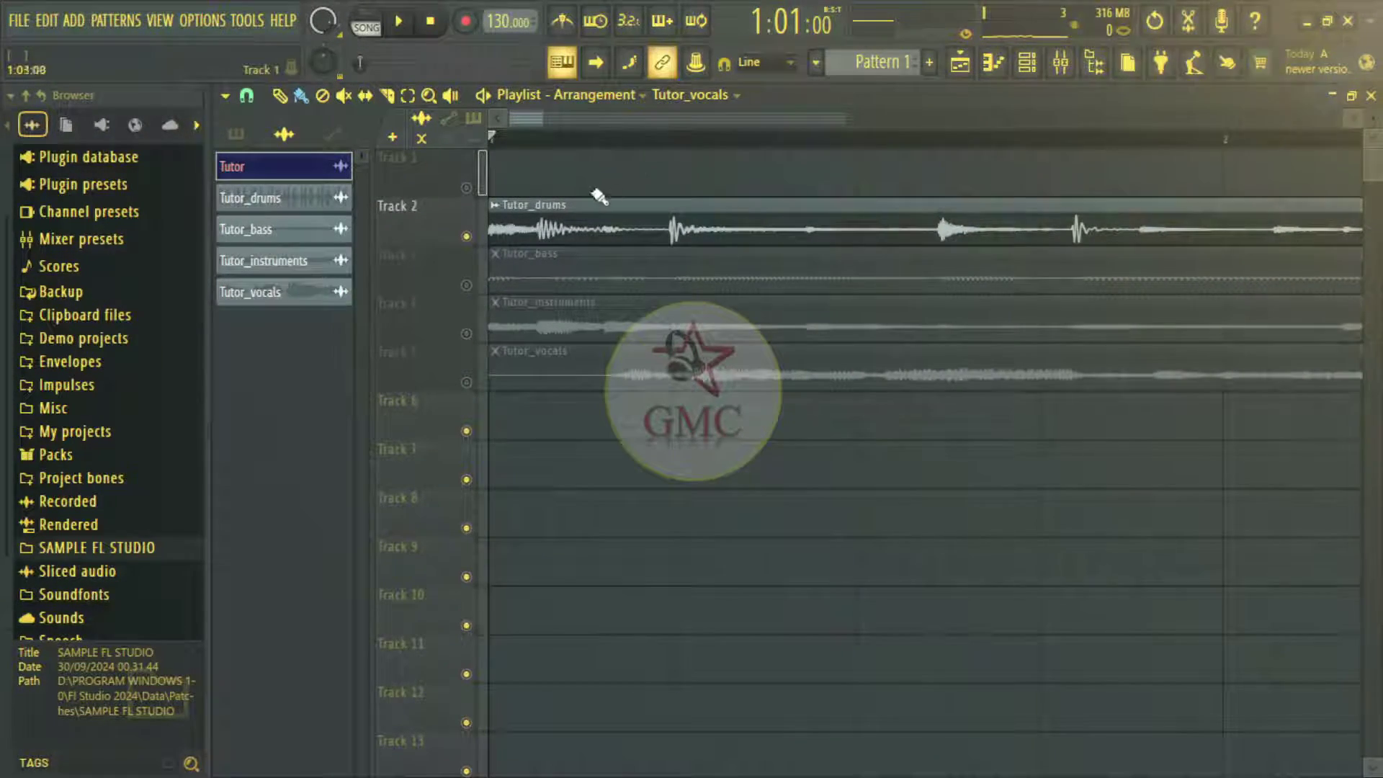
pyautogui.click(400, 22)
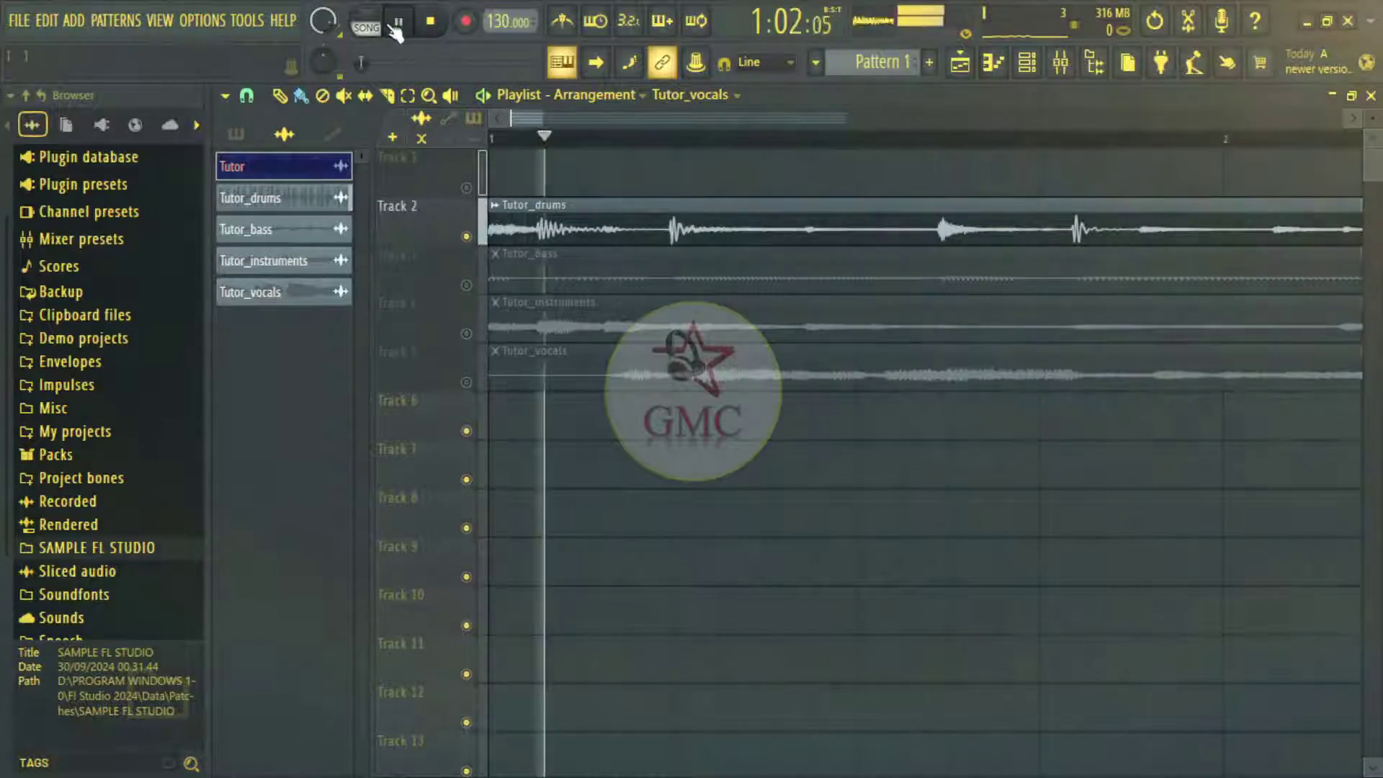
pyautogui.moveTo(539, 119); pyautogui.dragTo(877, 160)
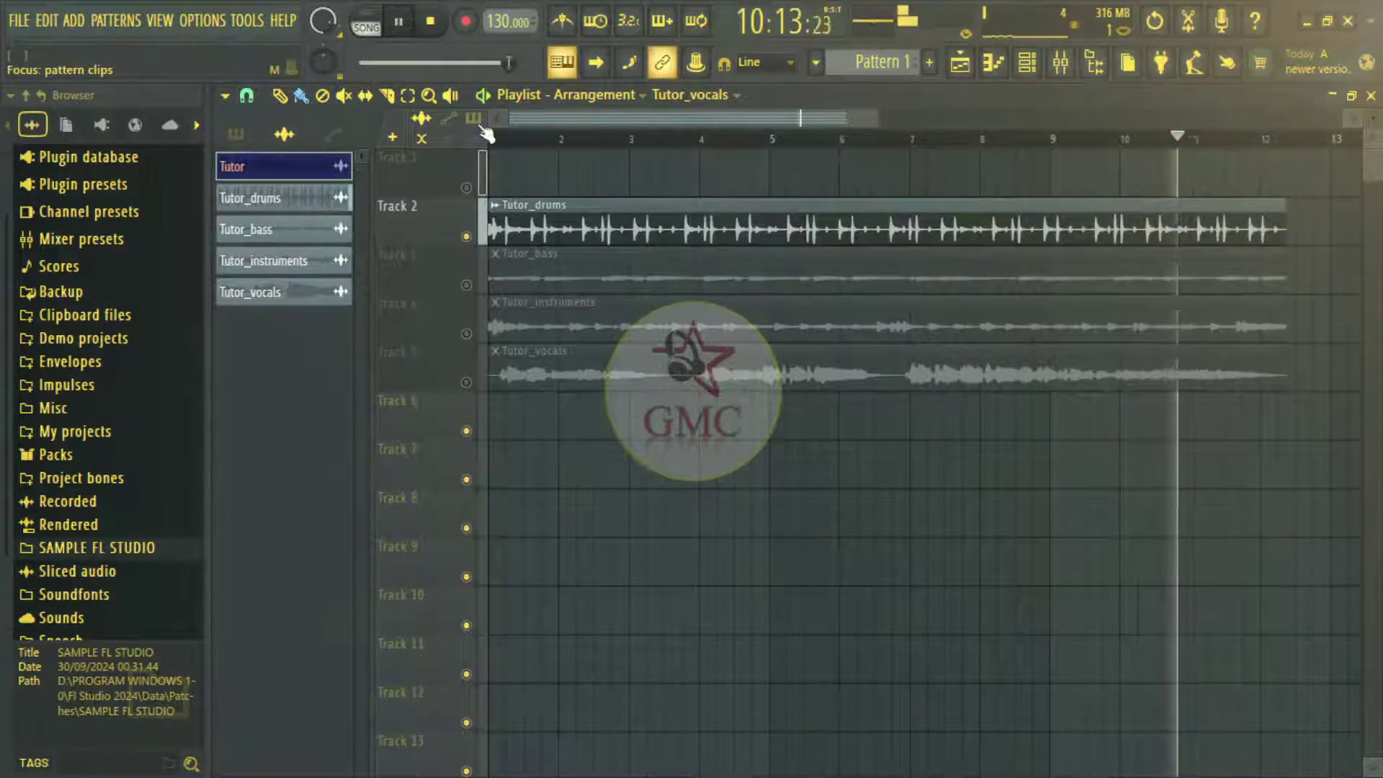
pyautogui.click(446, 19)
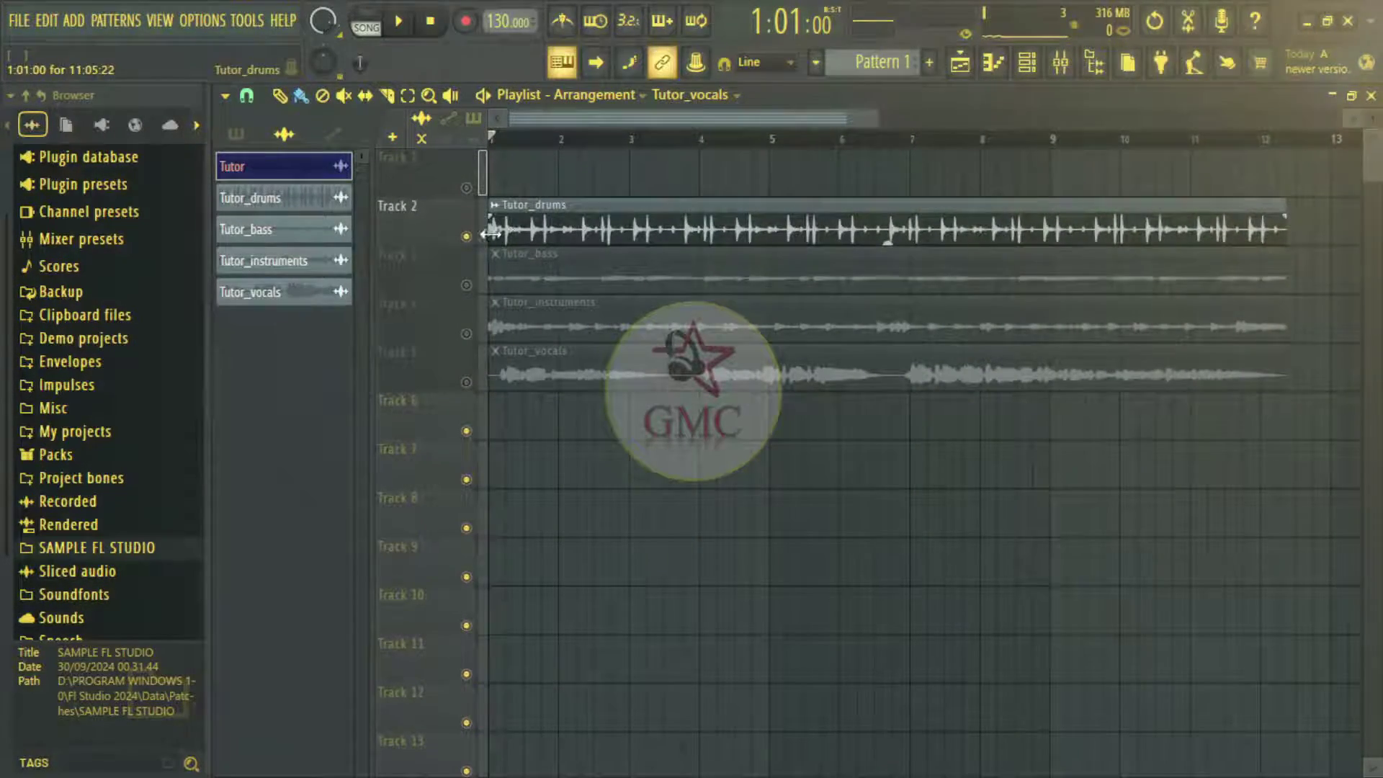
# Mute the drums track, unmute the bass track, and listen to the bass stem alone.
pyautogui.click(466, 236)
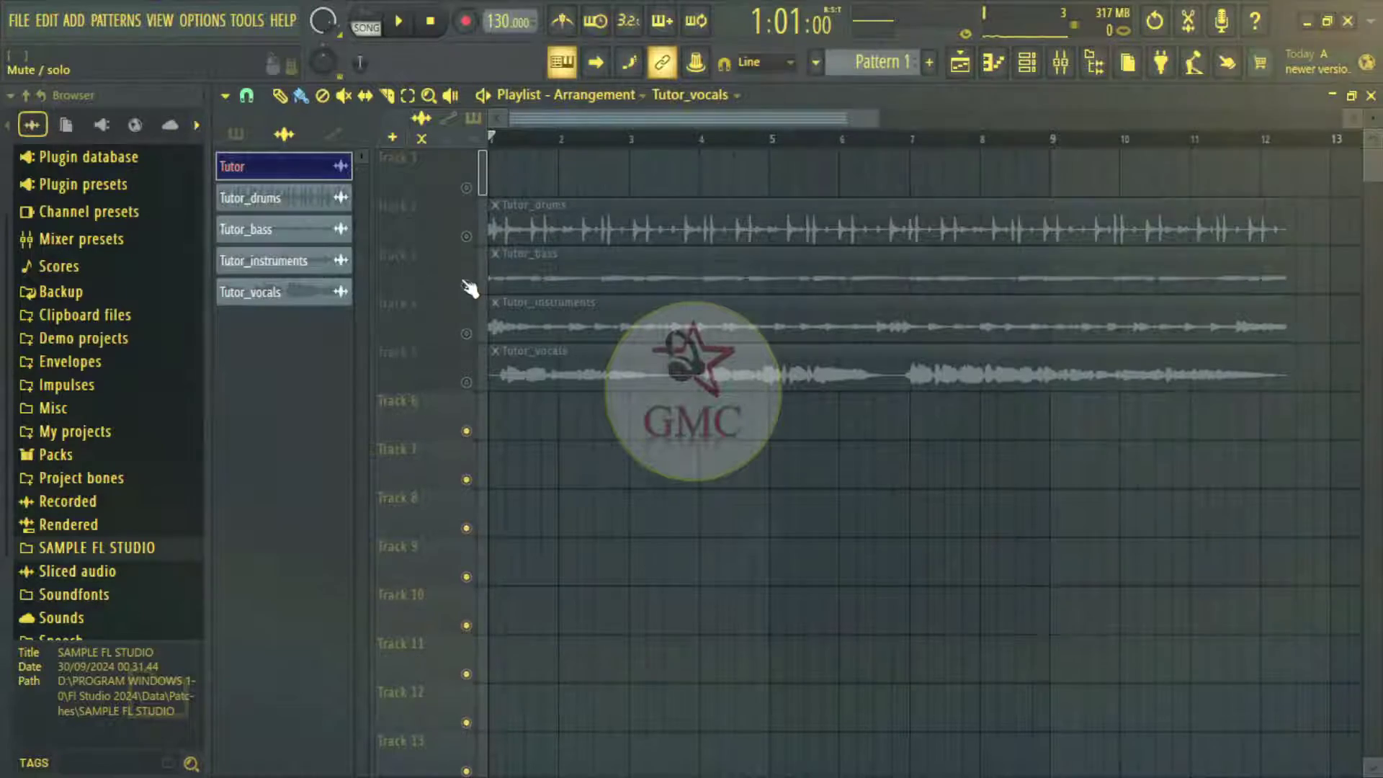
pyautogui.click(466, 284)
pyautogui.press('space')
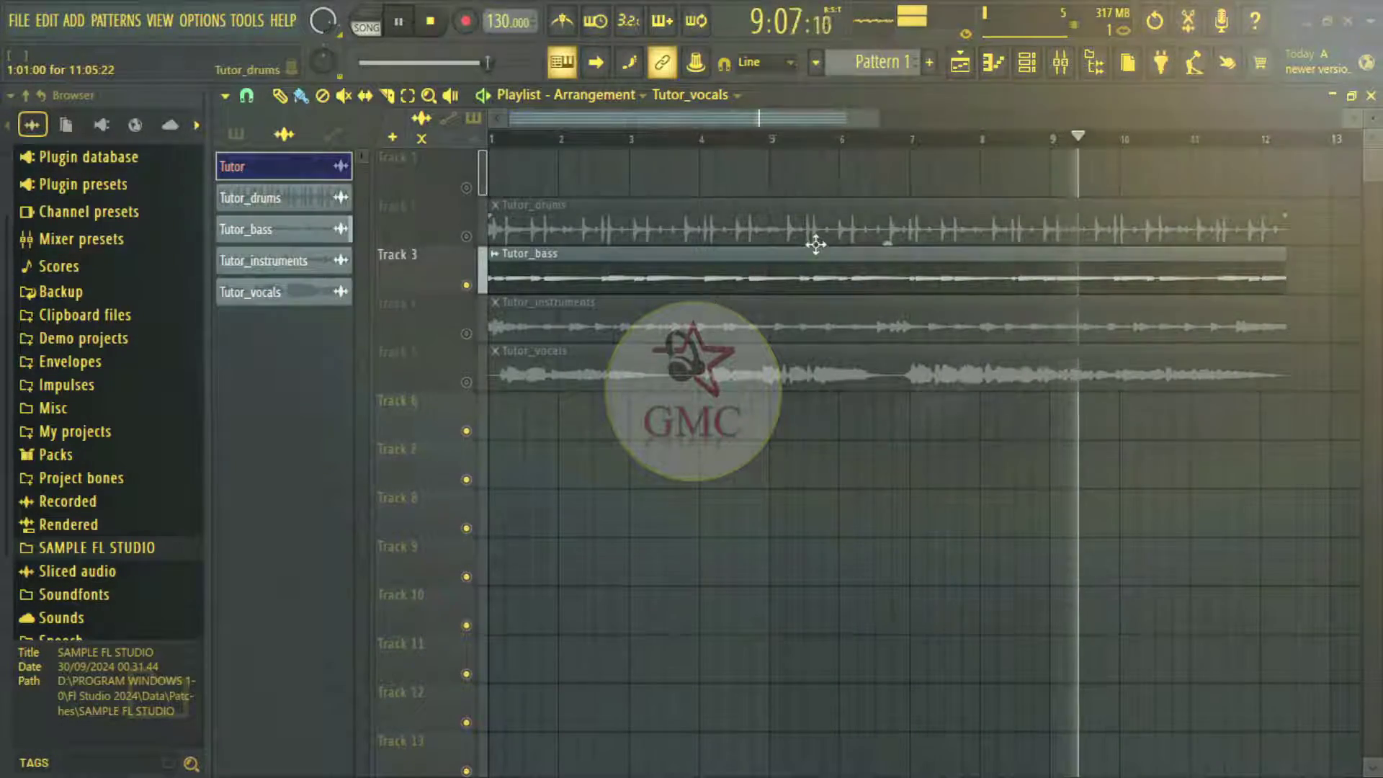
pyautogui.click(437, 22)
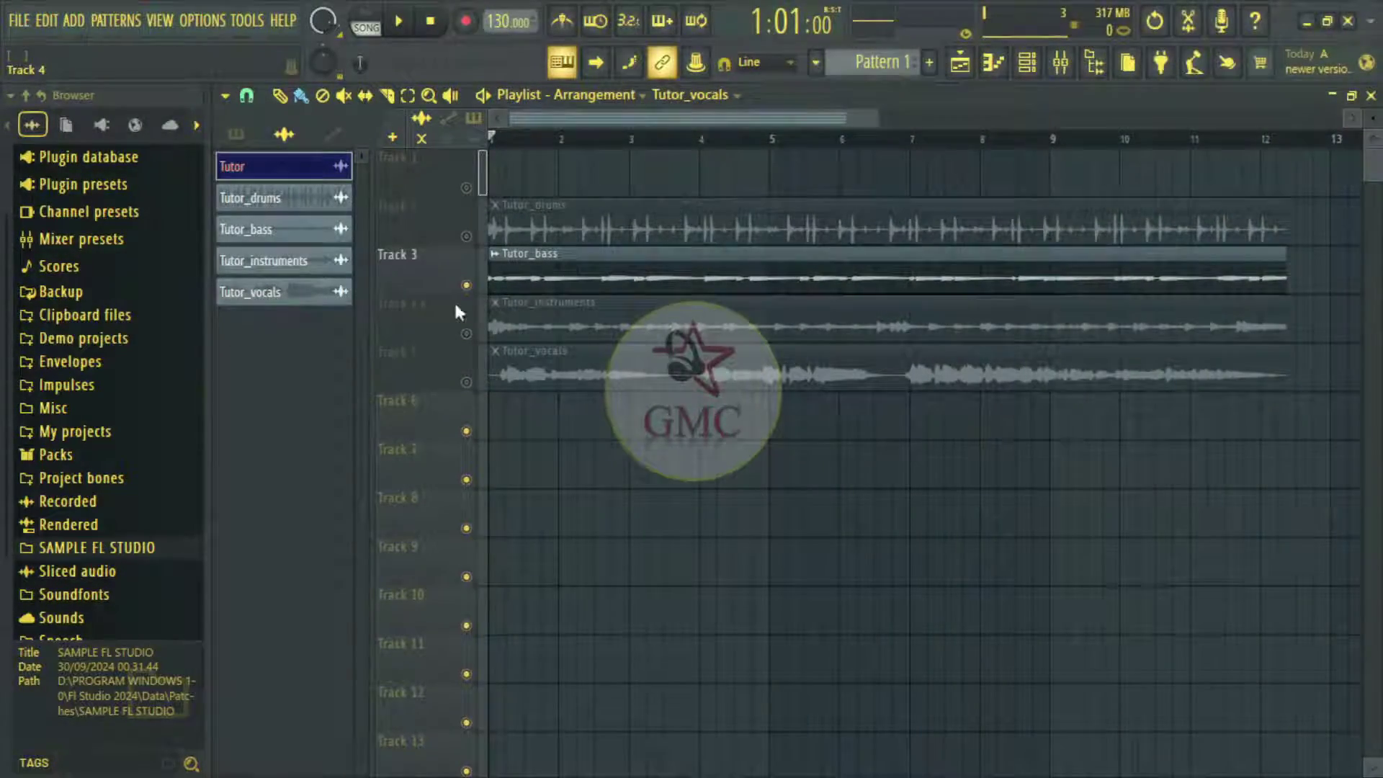
# Mute the bass track, unmute the instruments track, and listen to the instruments stem alone.
pyautogui.click(466, 286)
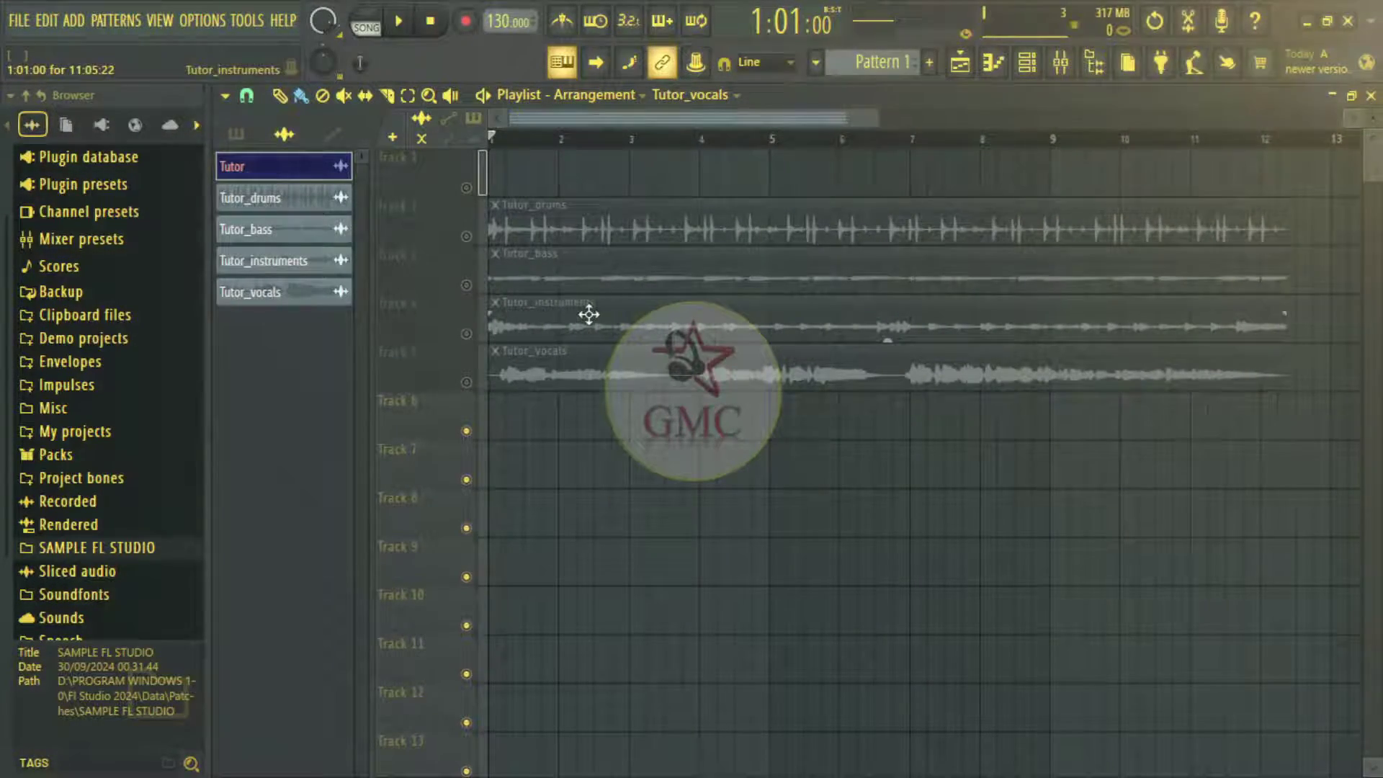
pyautogui.click(466, 334)
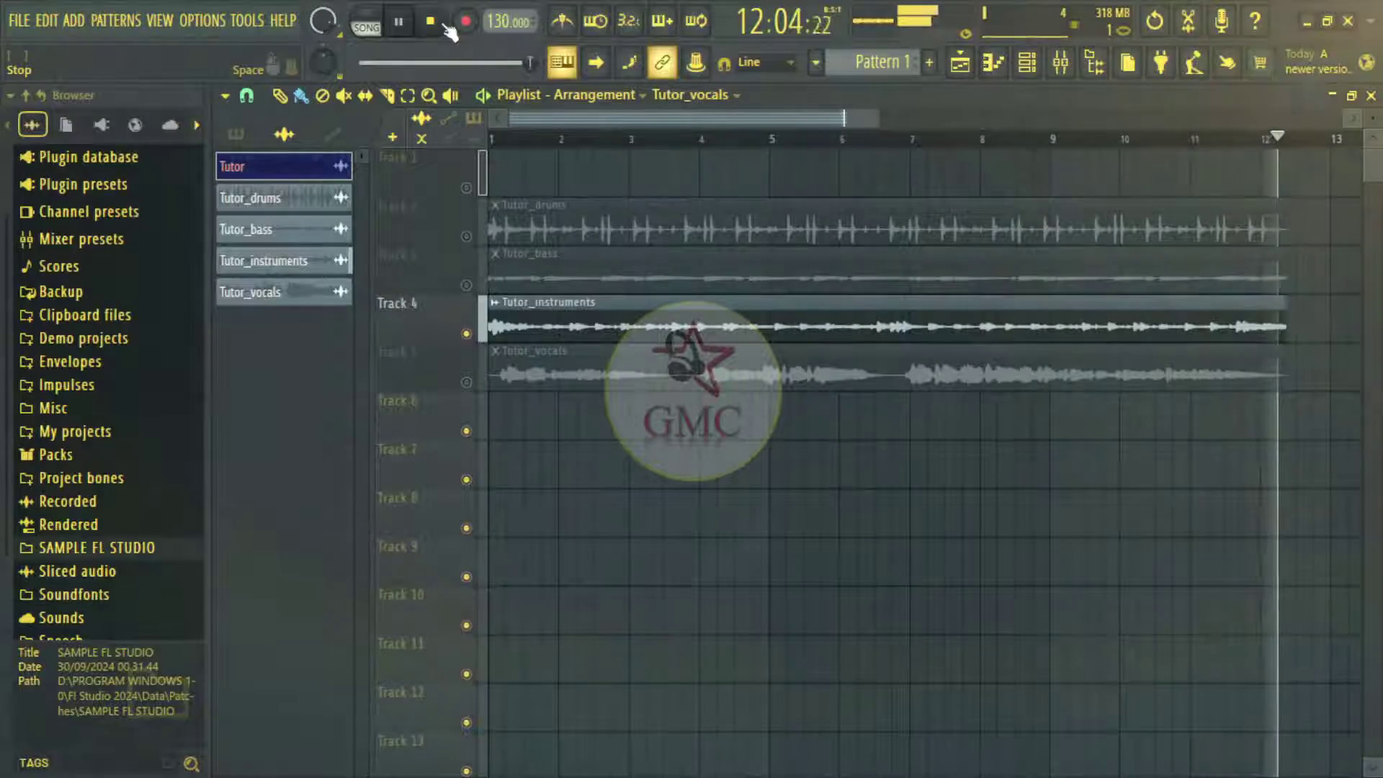
pyautogui.click(445, 26)
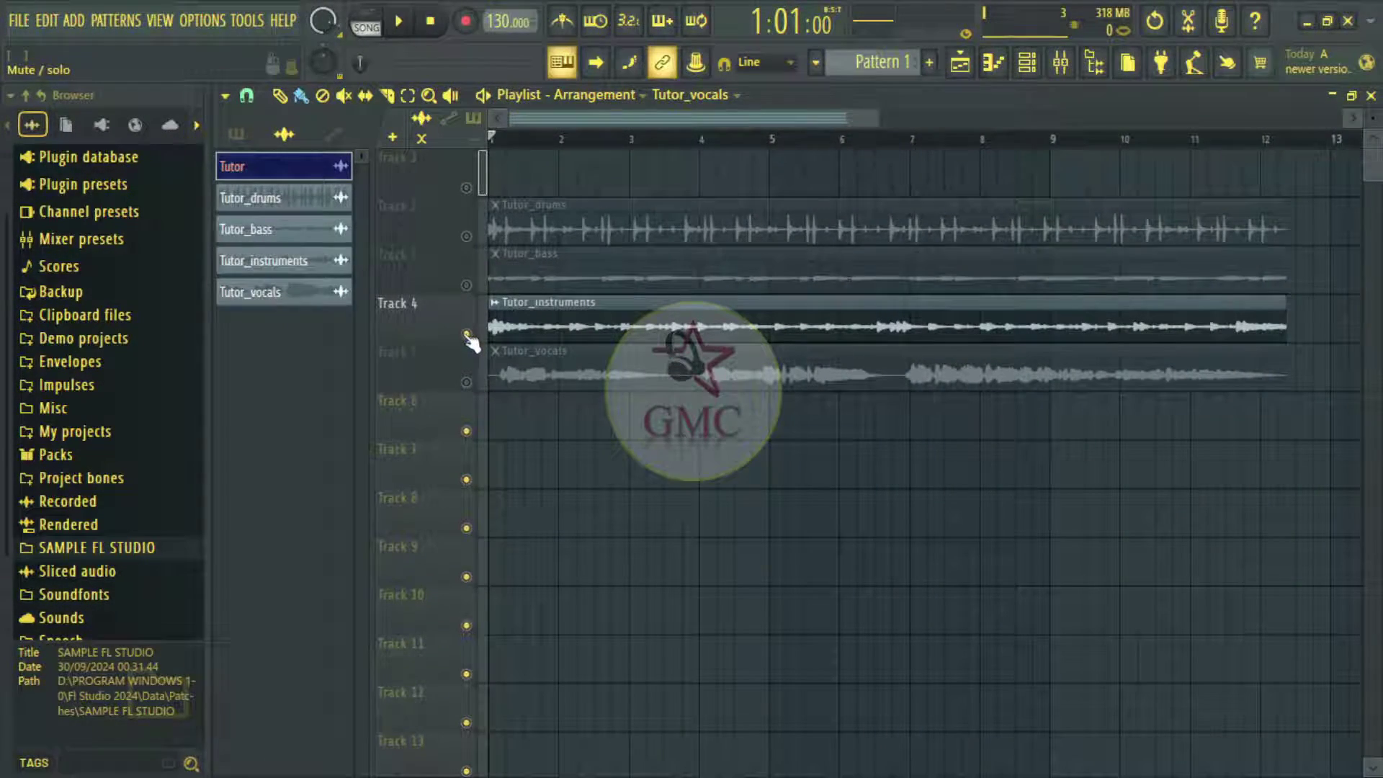
# Mute the instruments track, unmute the vocals track, and listen to the vocals stem alone.
pyautogui.click(467, 334)
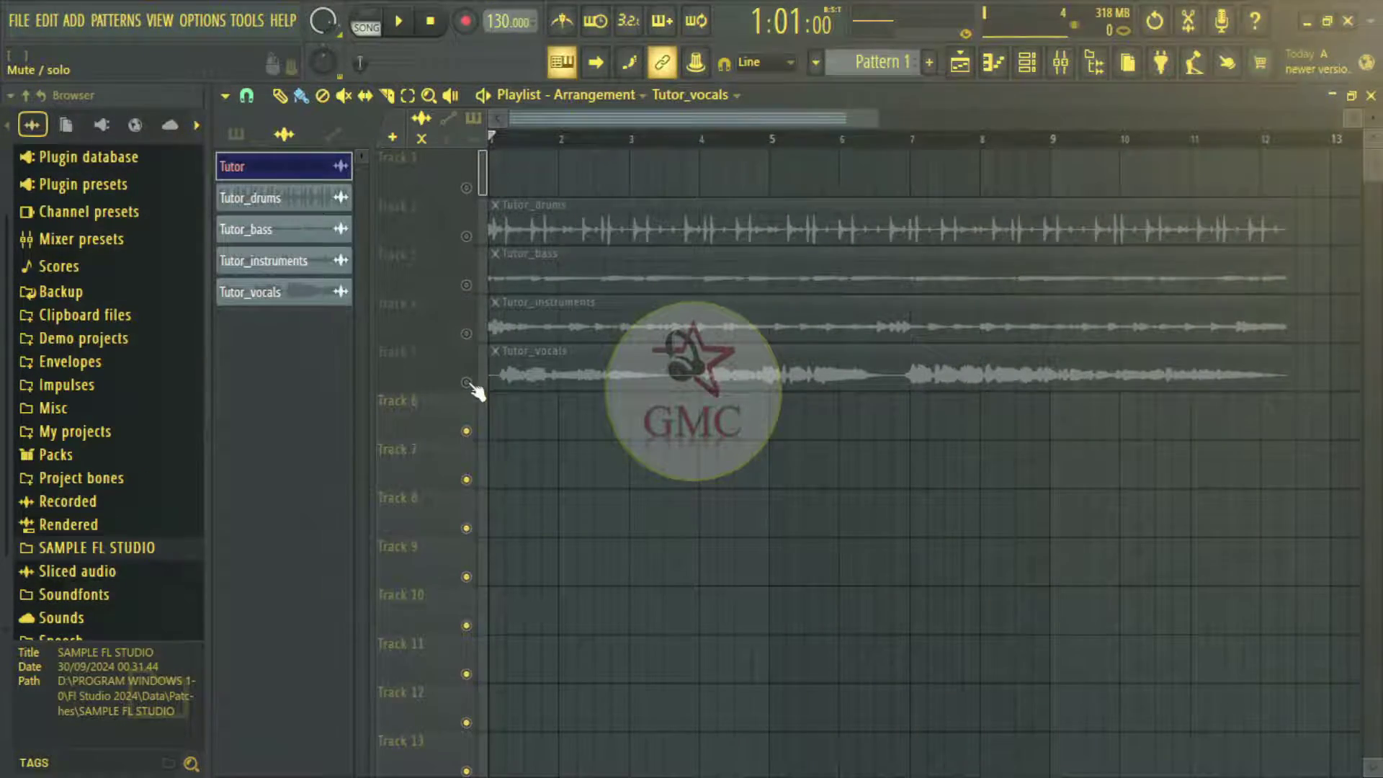
pyautogui.click(467, 383)
pyautogui.click(399, 21)
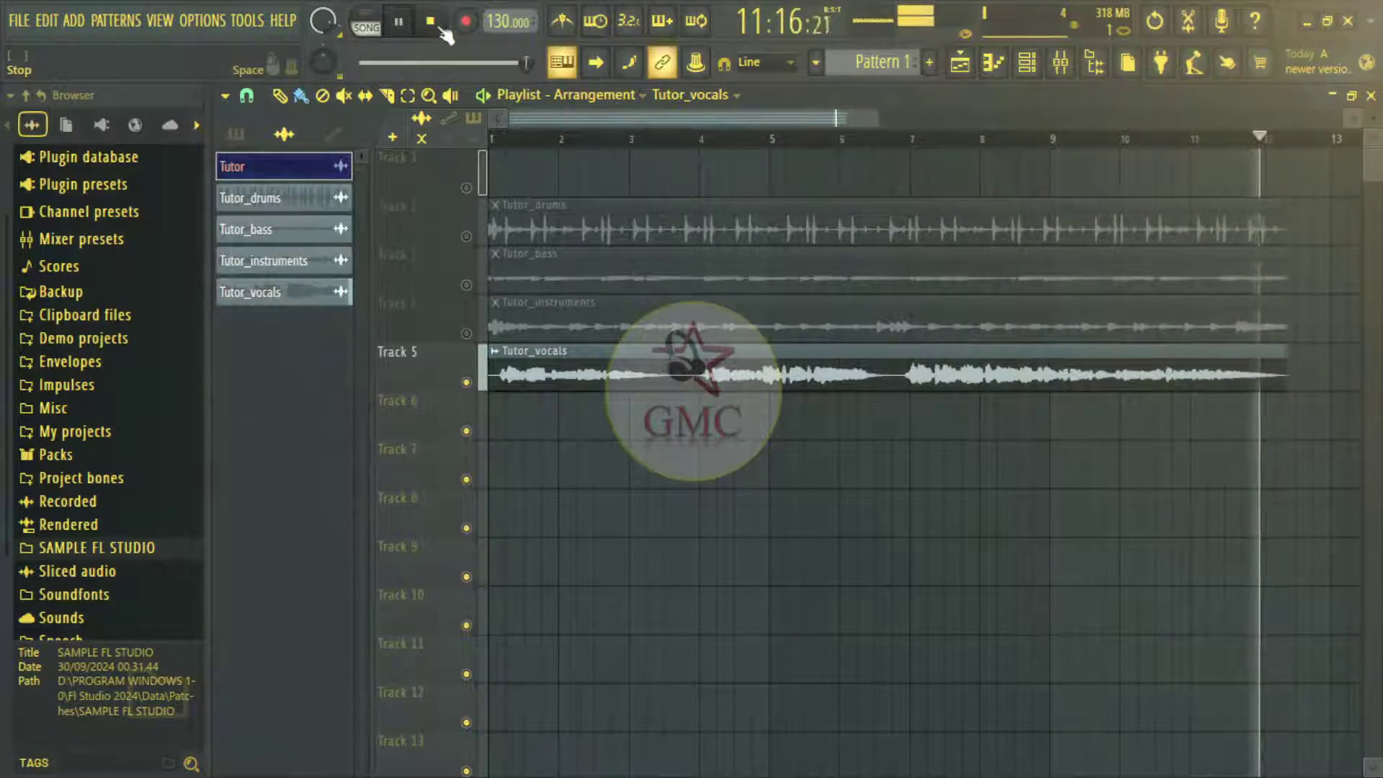
pyautogui.click(430, 21)
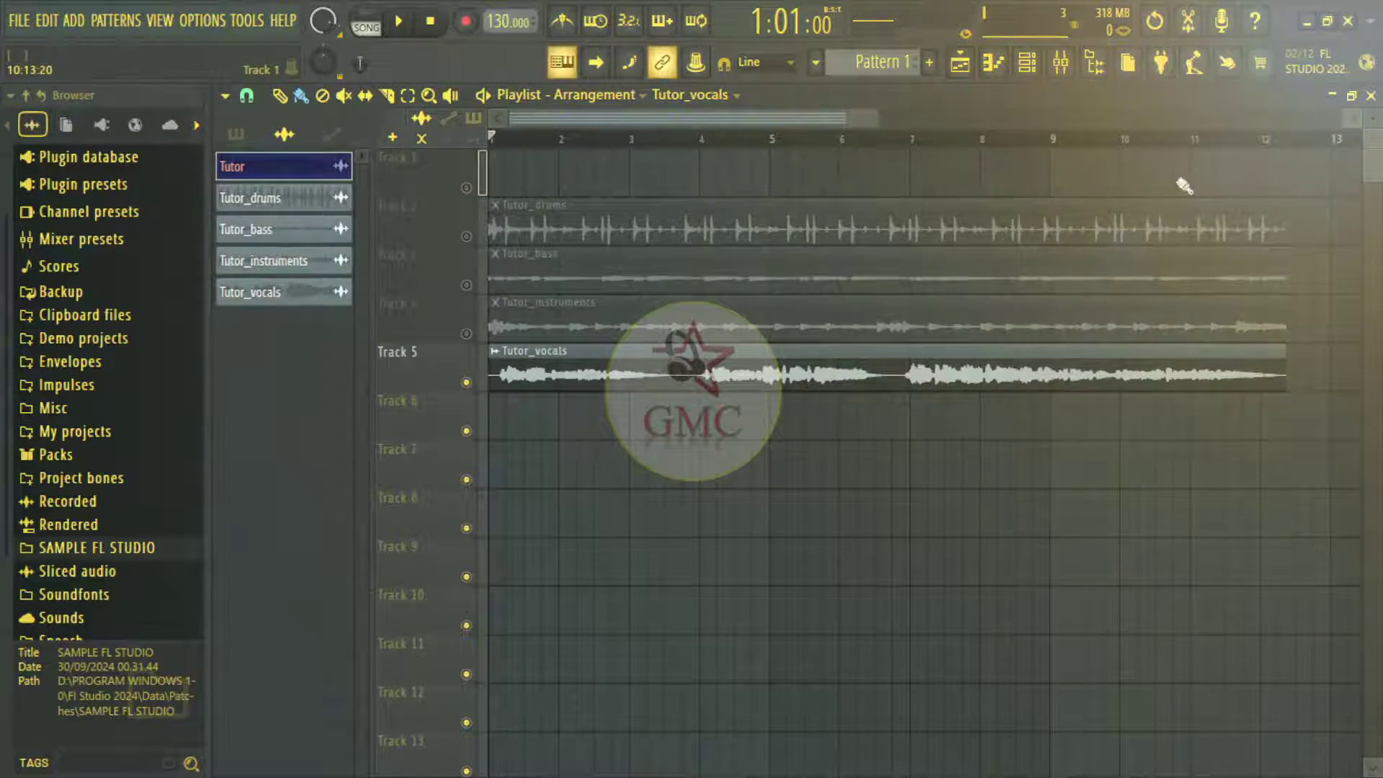
# Delete the Tutor_drums, Tutor_bass and Tutor_instruments clips from the playlist, keeping only the vocals clip.
pyautogui.moveTo(1272, 149); pyautogui.dragTo(551, 311)
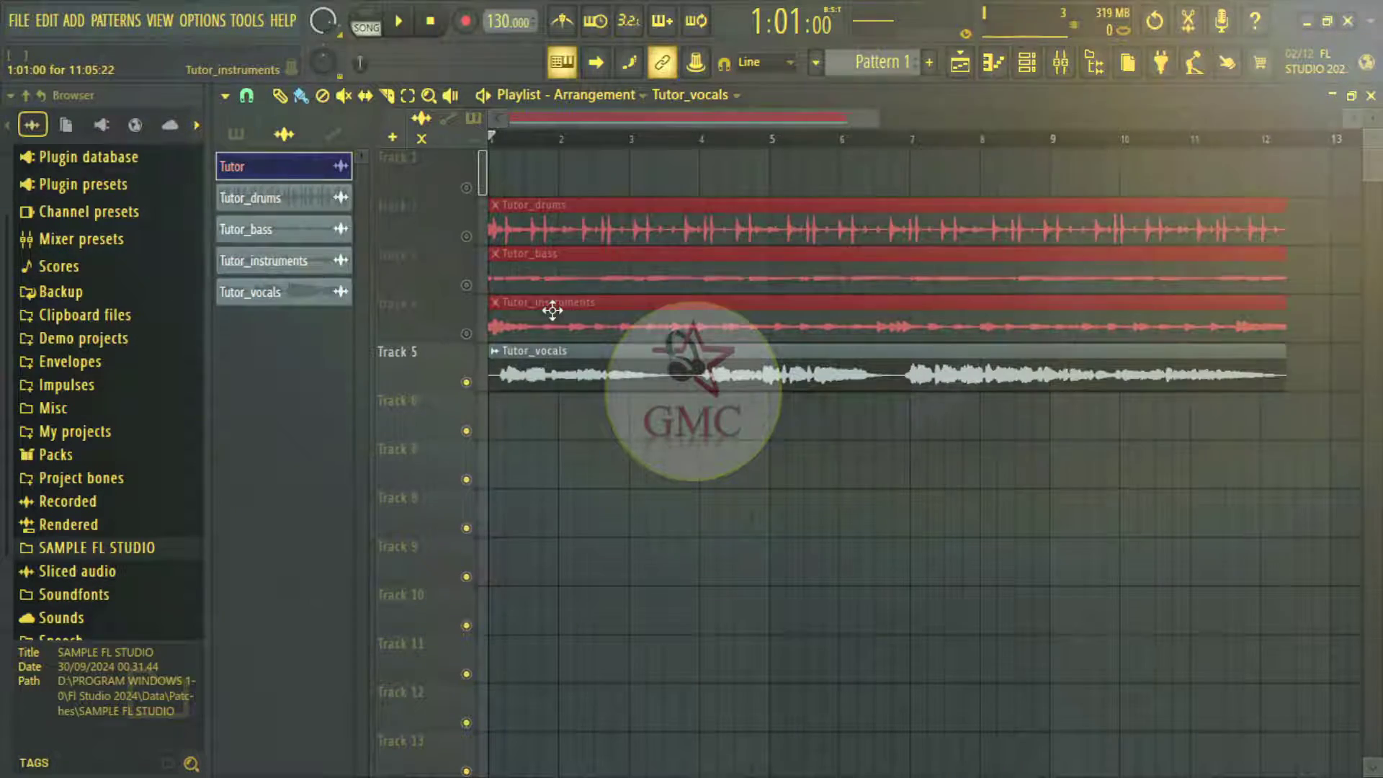
pyautogui.press('Delete')
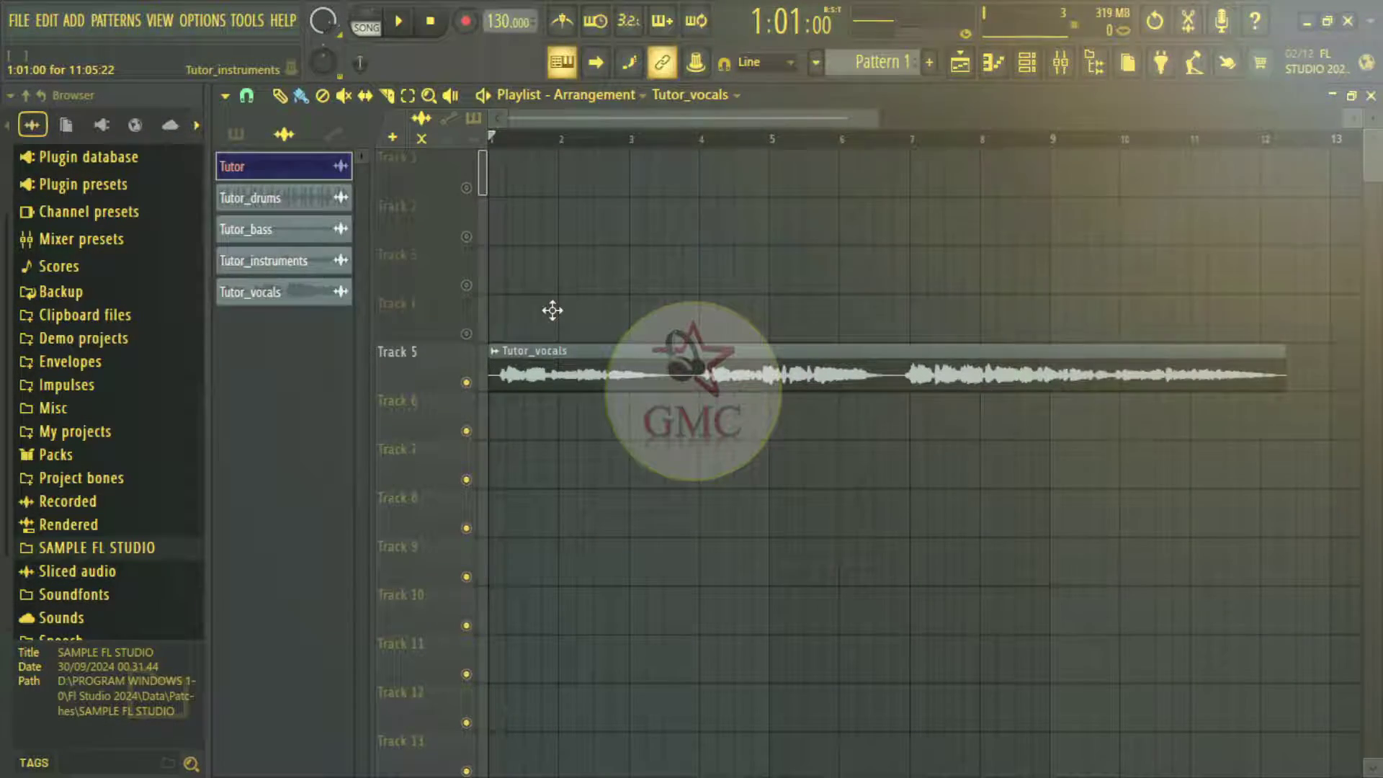
# Save the project under the name Tutor Vocal in the Projects folder.
pyautogui.hotkey('ctrl', 's')
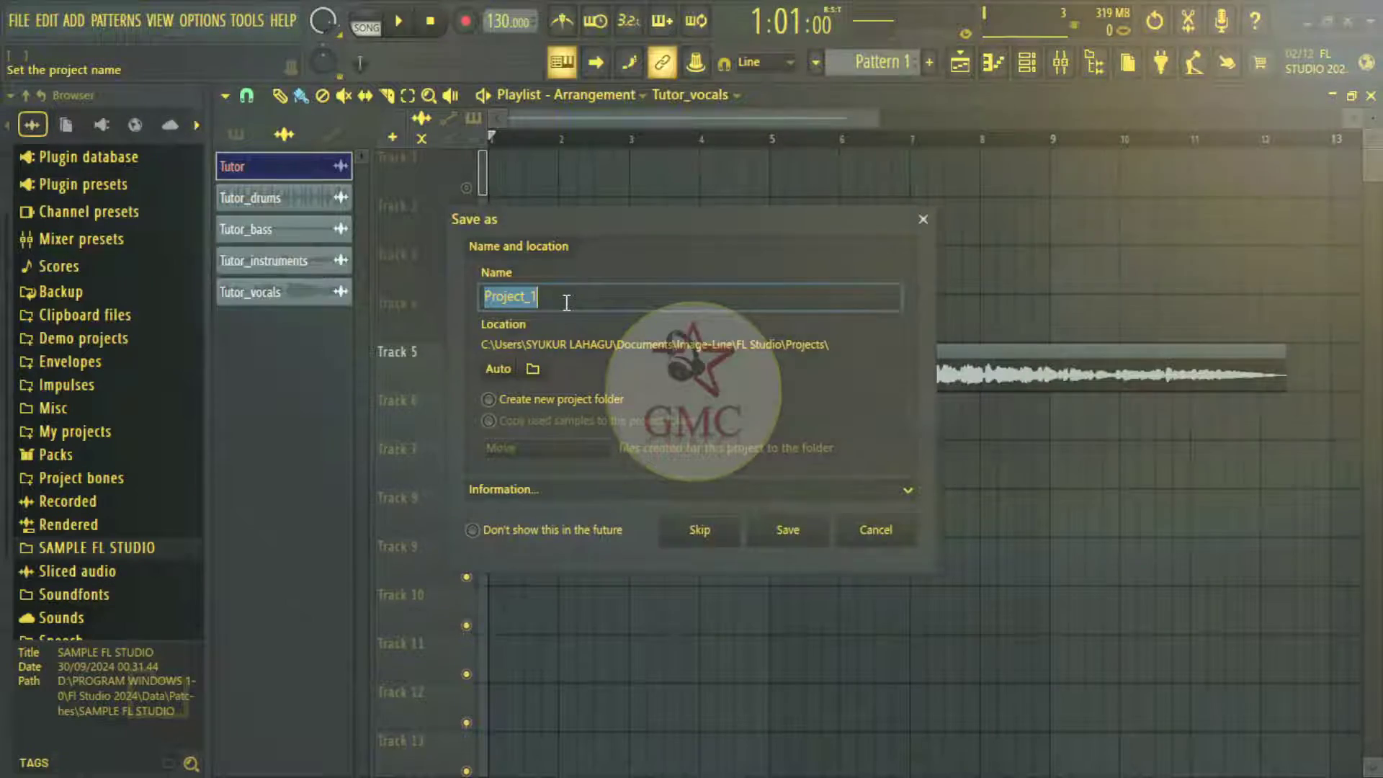
pyautogui.write('Tutor')
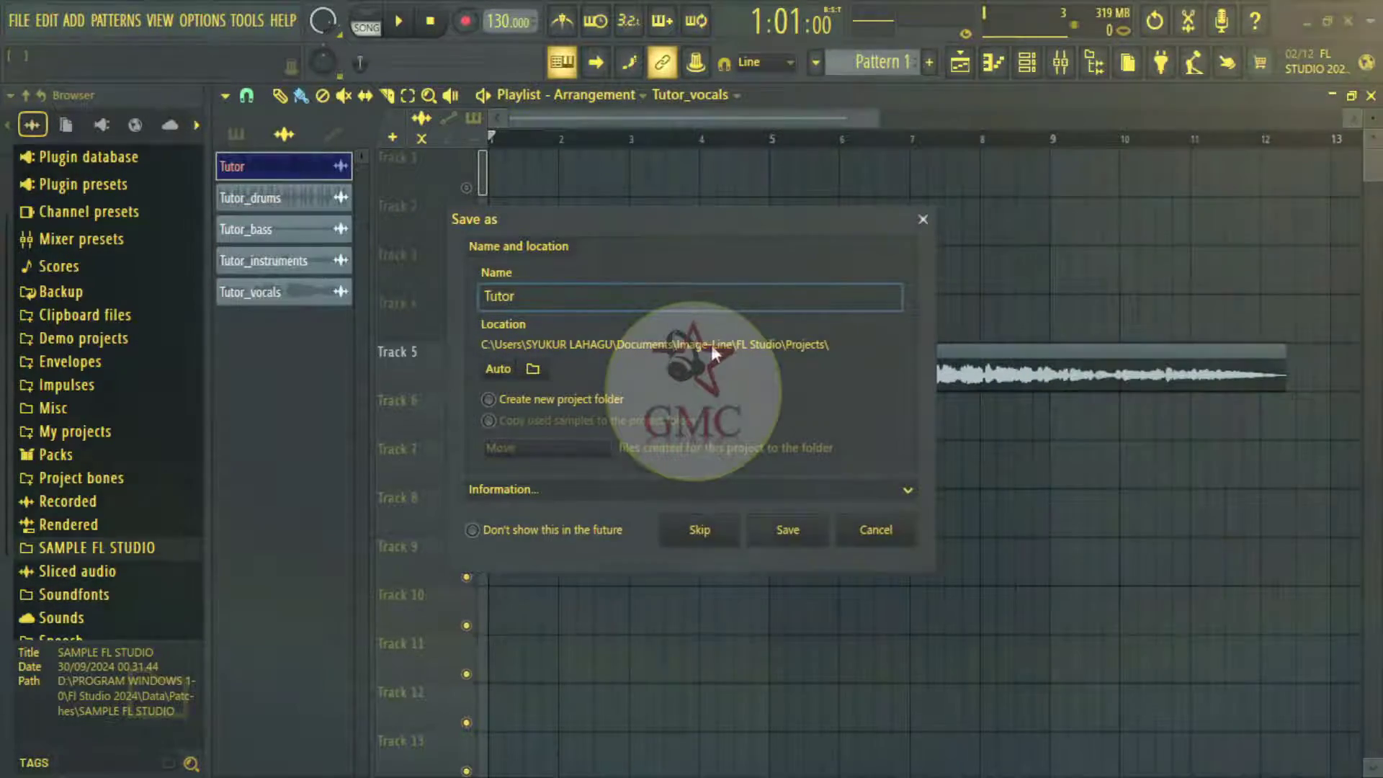
pyautogui.write(' Vocal')
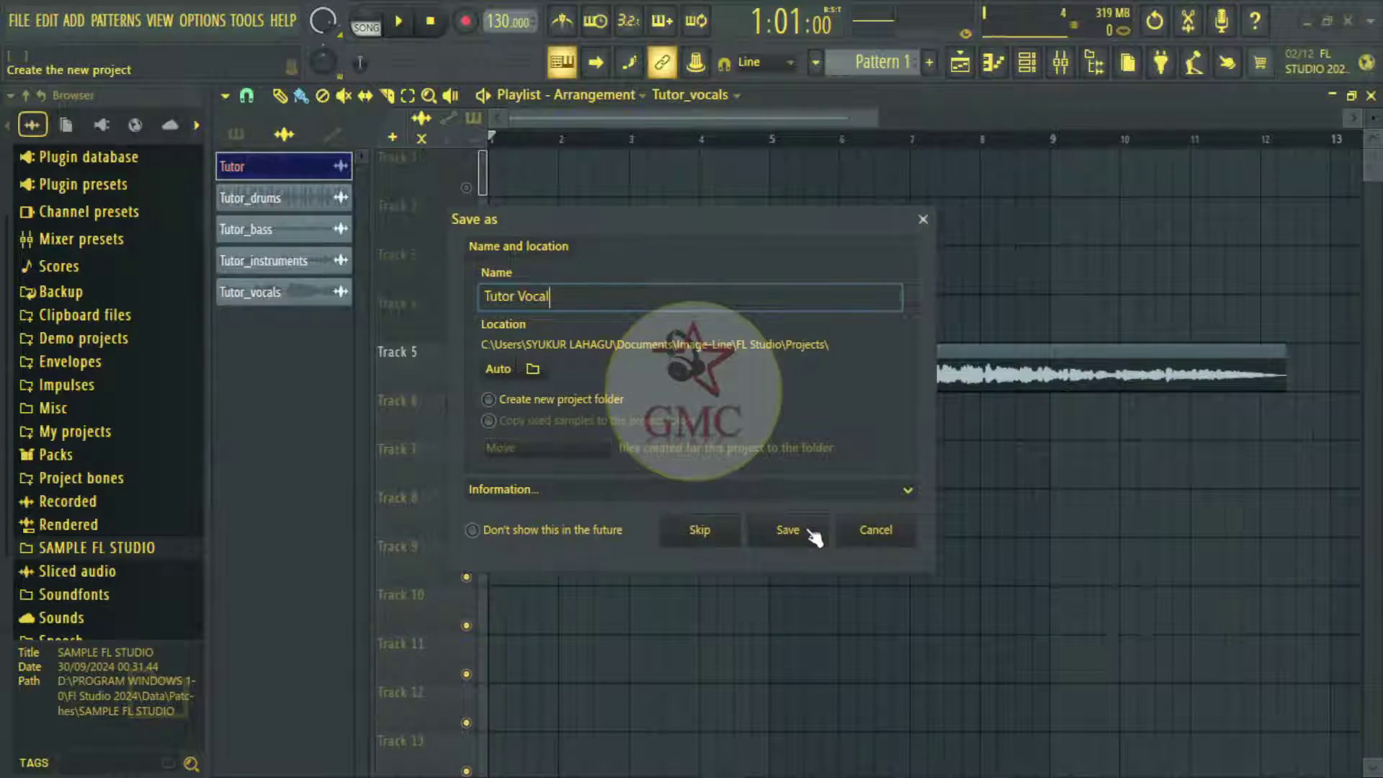
pyautogui.click(810, 533)
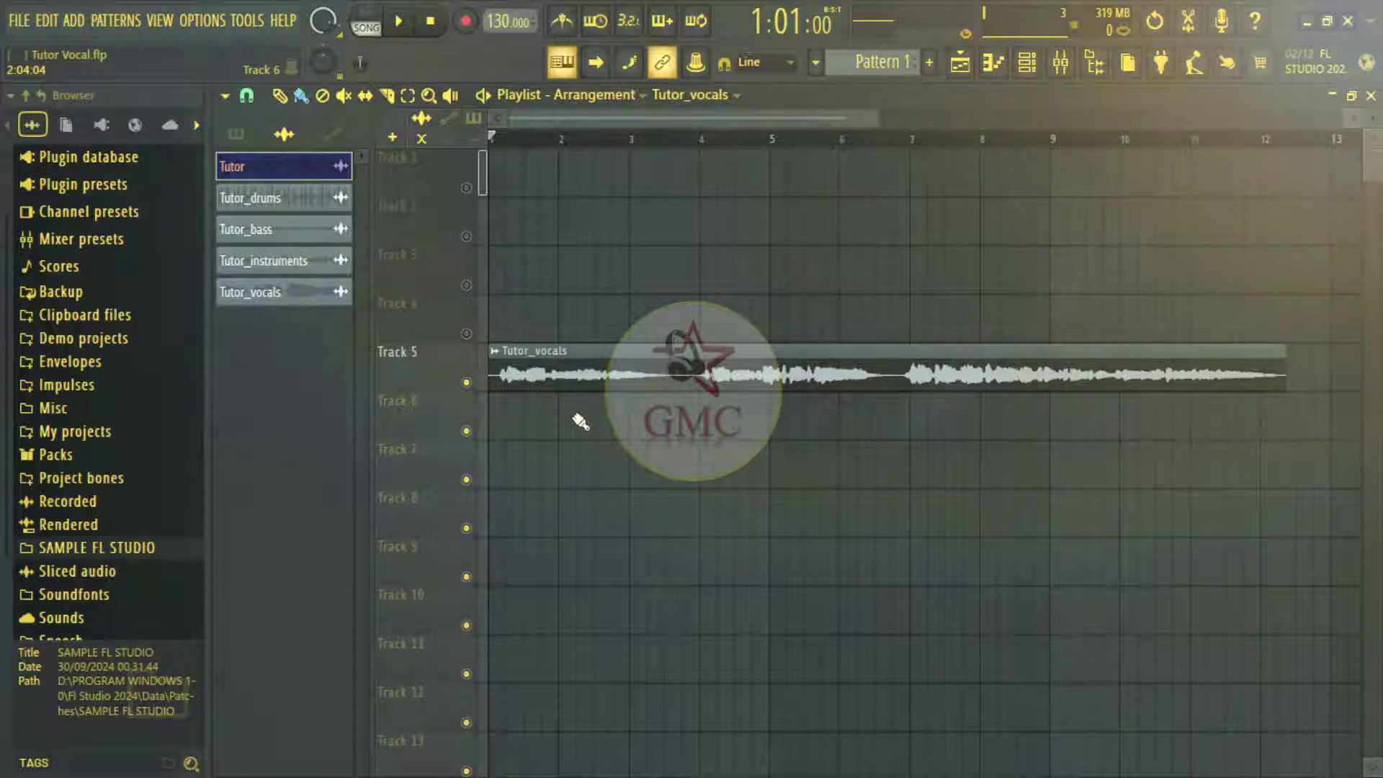
# Render the full song to Tutor Vocal as a Microsoft wave file, and close the media player after checking the rendered file.
pyautogui.hotkey('ctrl', 'shift', 's')
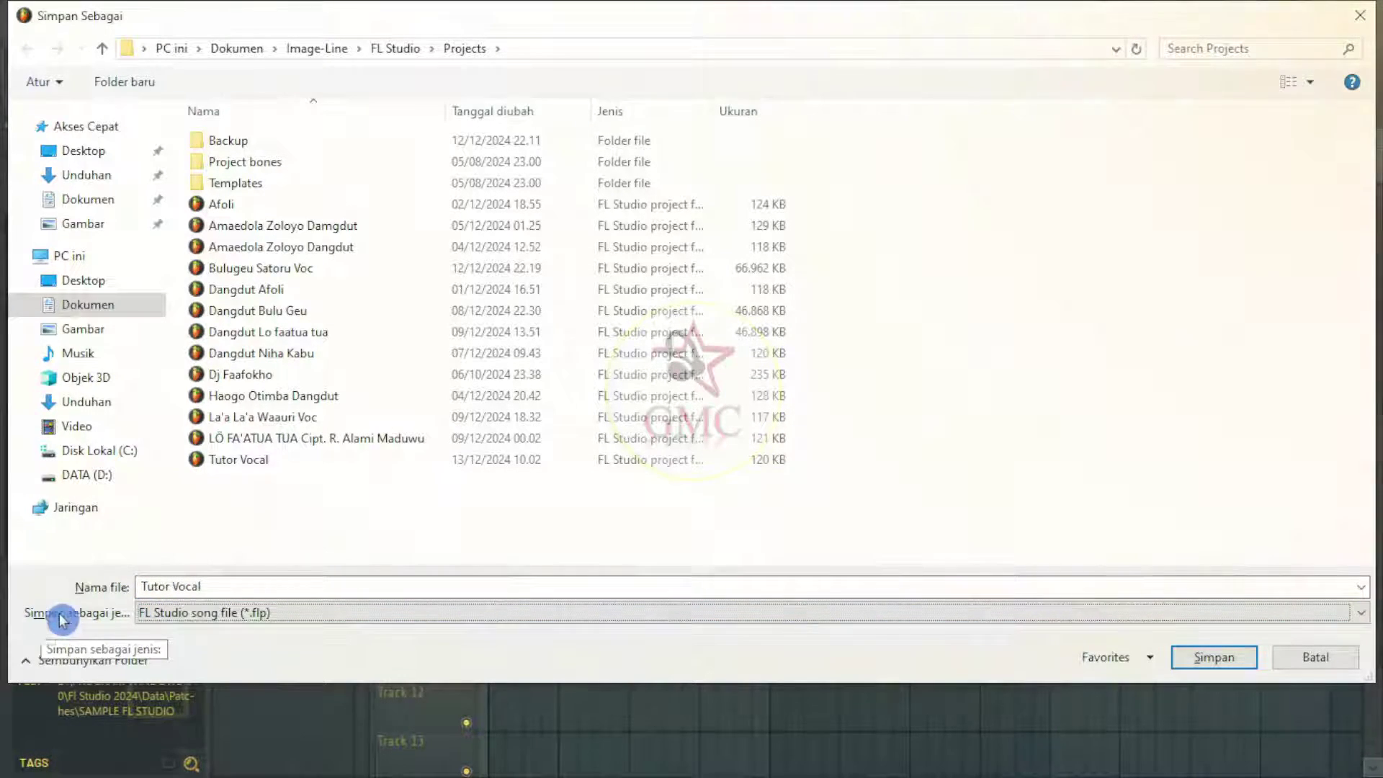
pyautogui.click(205, 614)
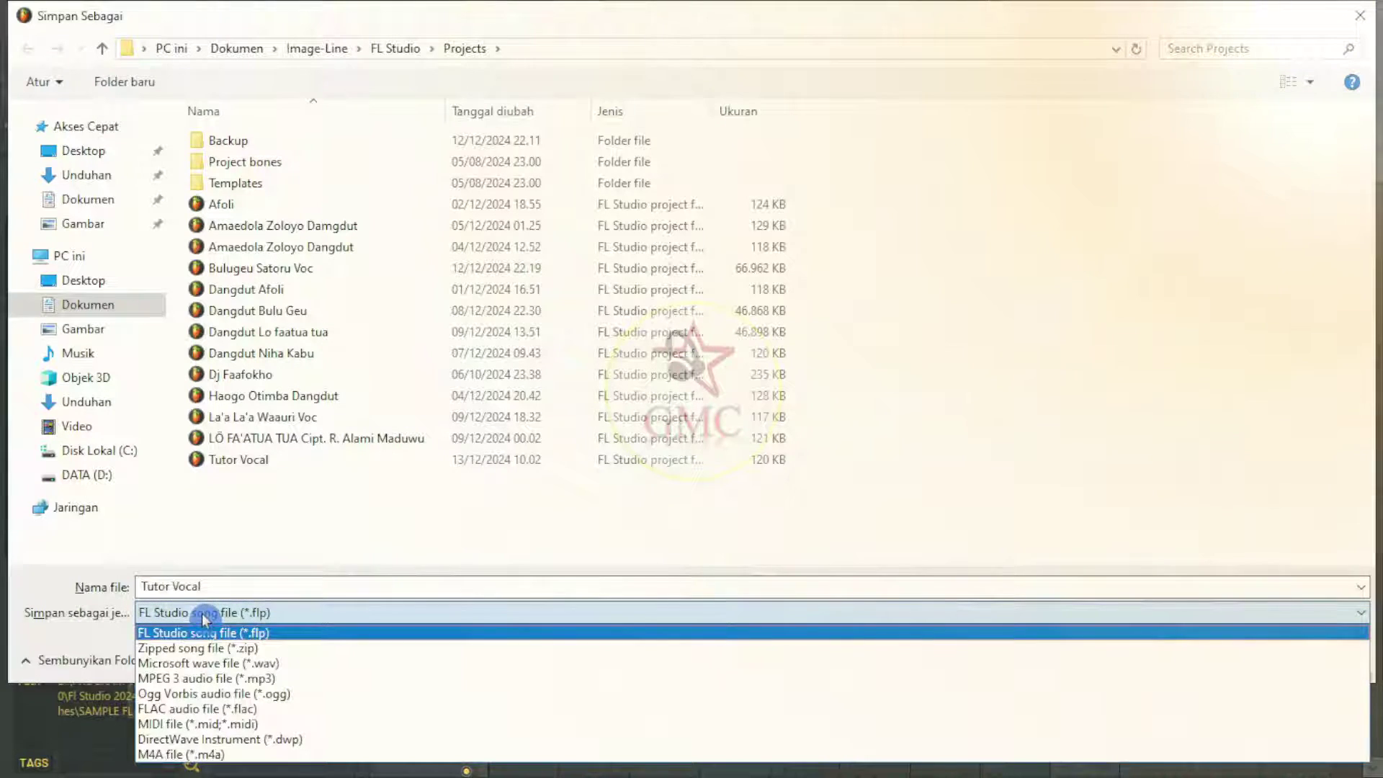
pyautogui.click(242, 663)
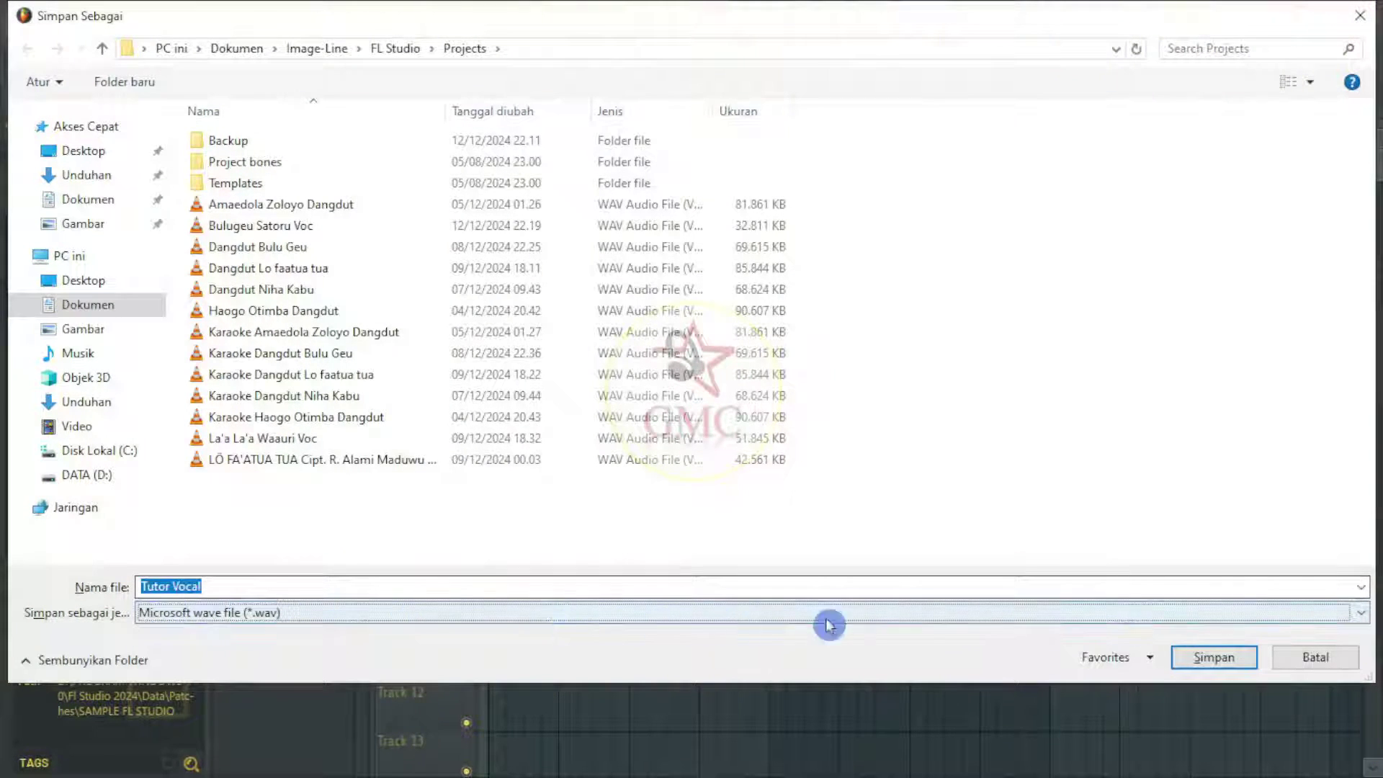
pyautogui.click(1227, 657)
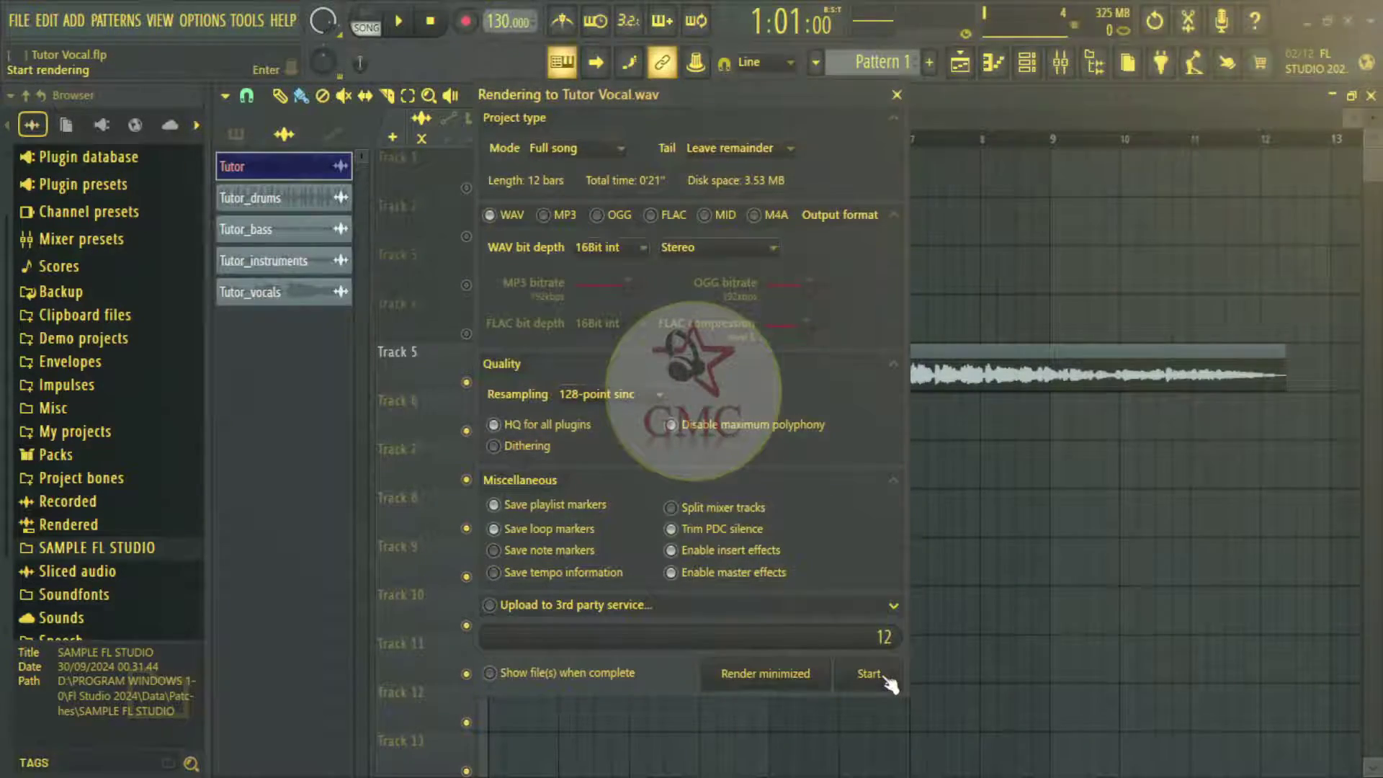
pyautogui.click(883, 678)
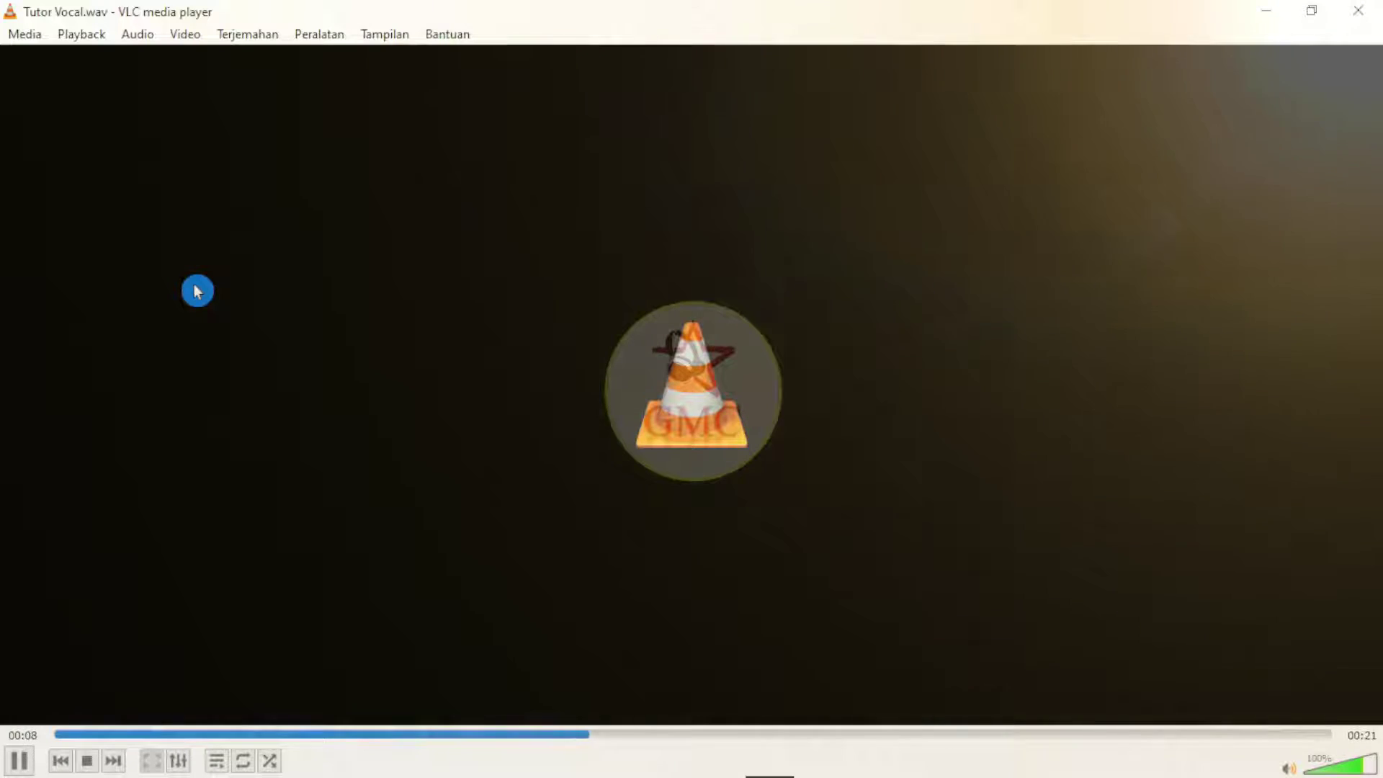
pyautogui.click(1364, 9)
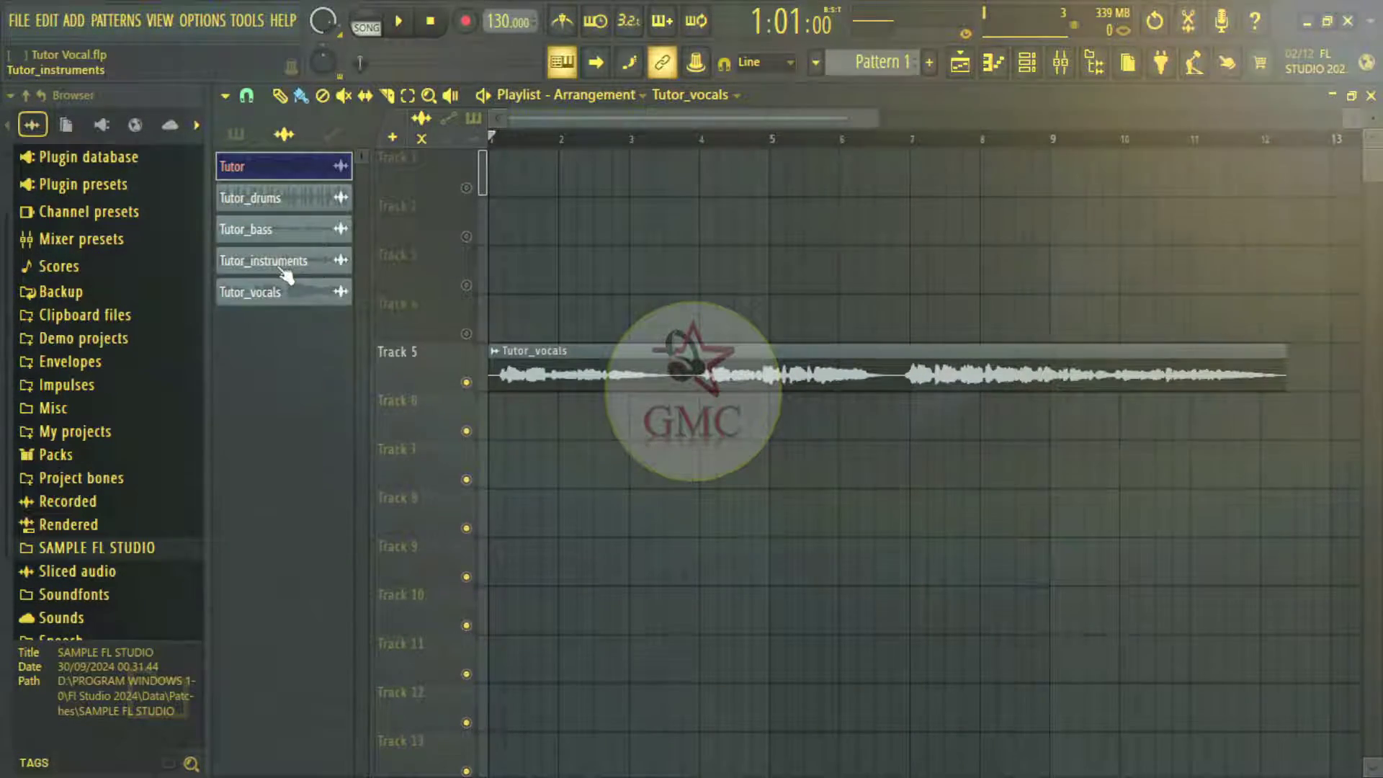
# Replace the vocals clip with Tutor_drums on Track 2, Tutor_bass on Track 3 and Tutor_instruments on Track 4, and unmute those tracks.
pyautogui.rightClick(557, 367)
pyautogui.click(251, 201)
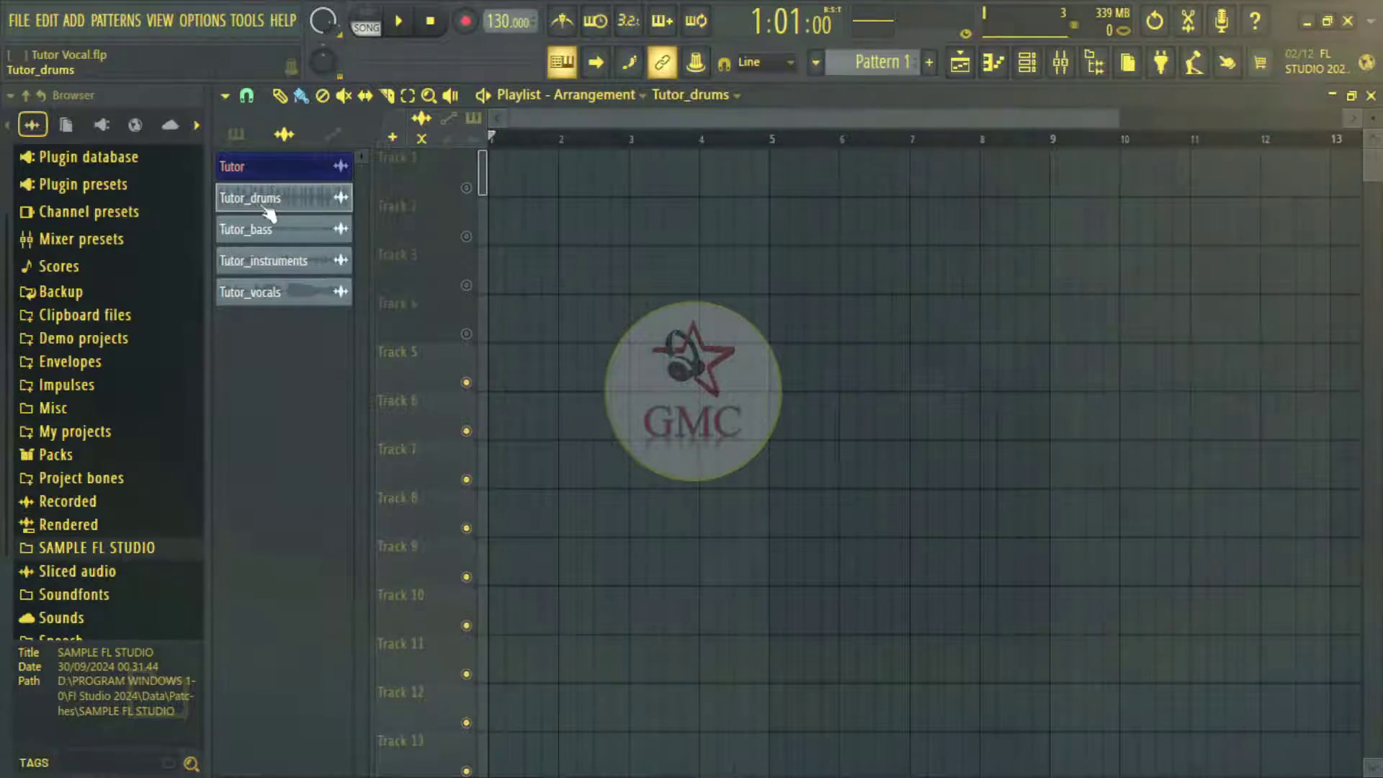
pyautogui.click(485, 231)
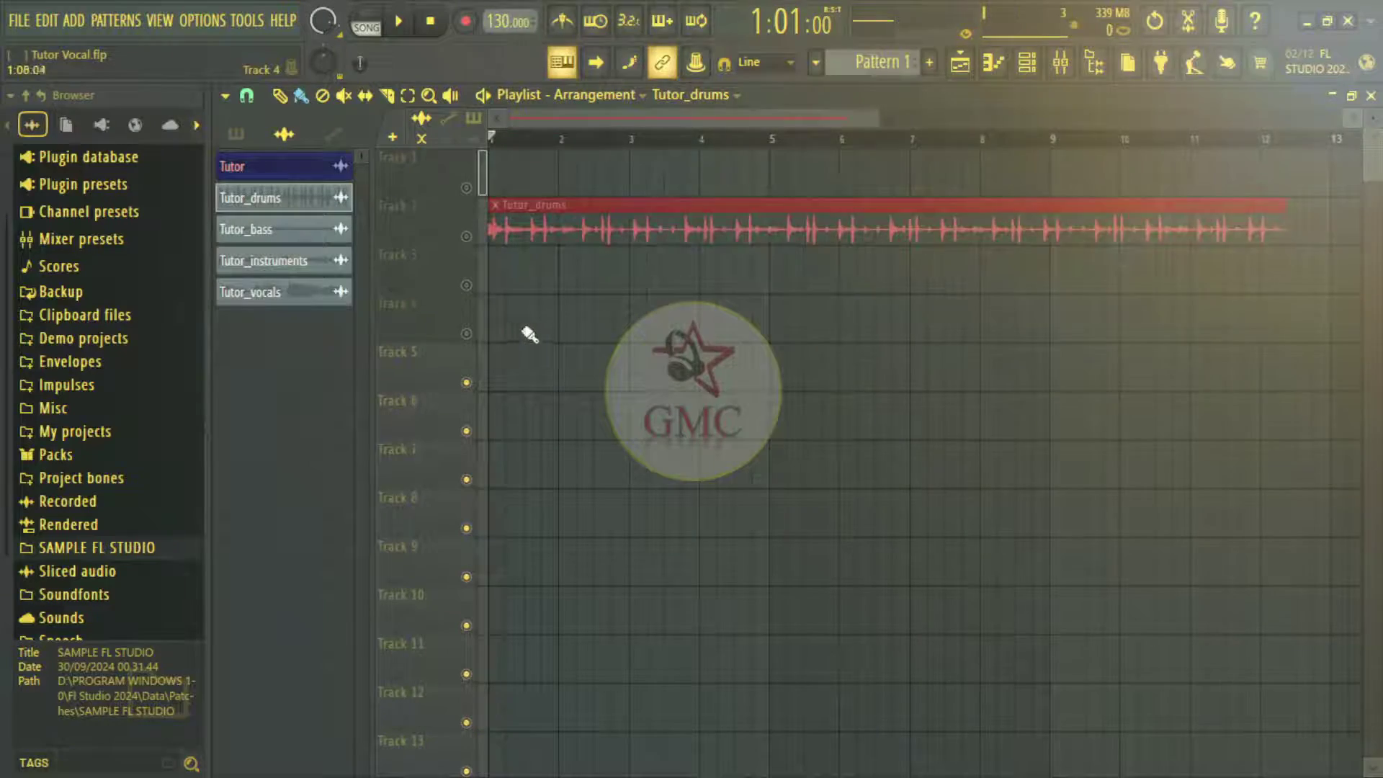
pyautogui.click(278, 240)
pyautogui.click(471, 263)
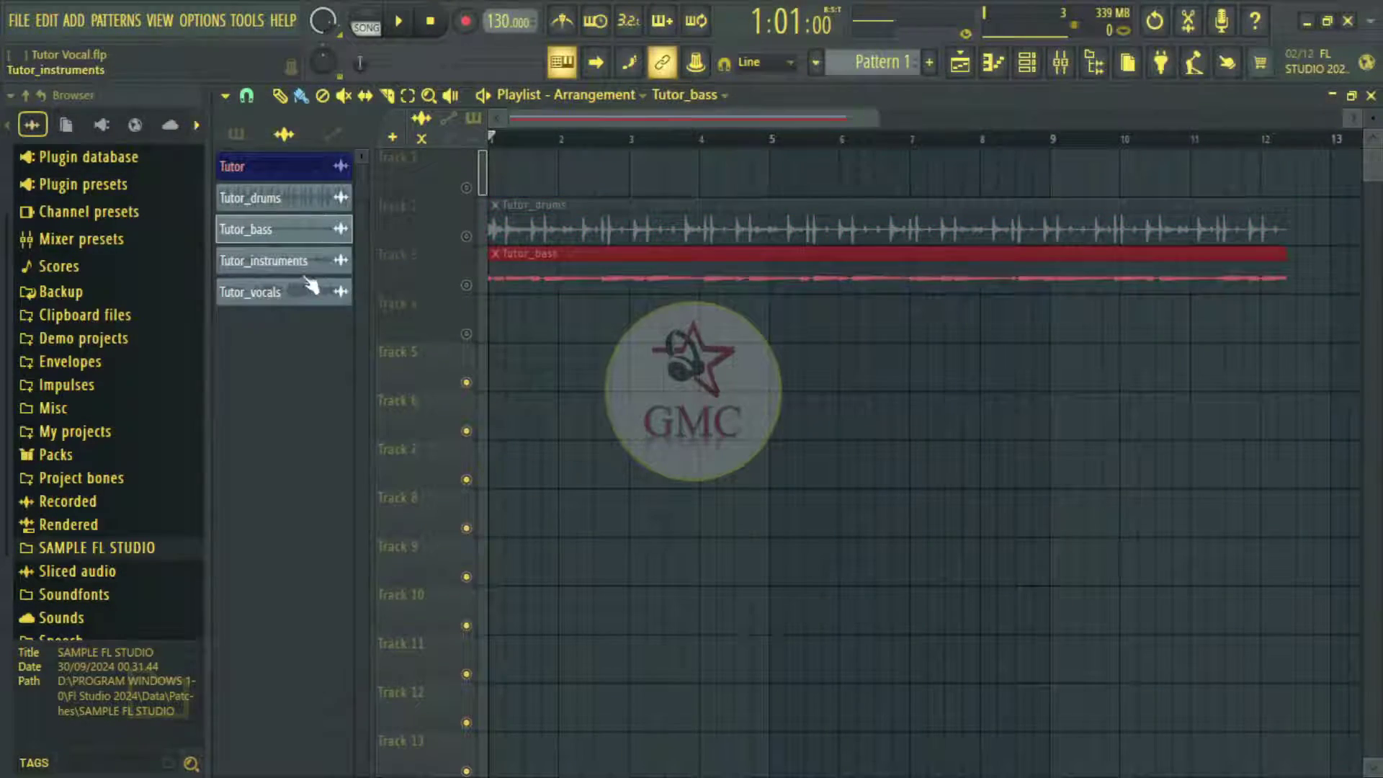
pyautogui.click(487, 320)
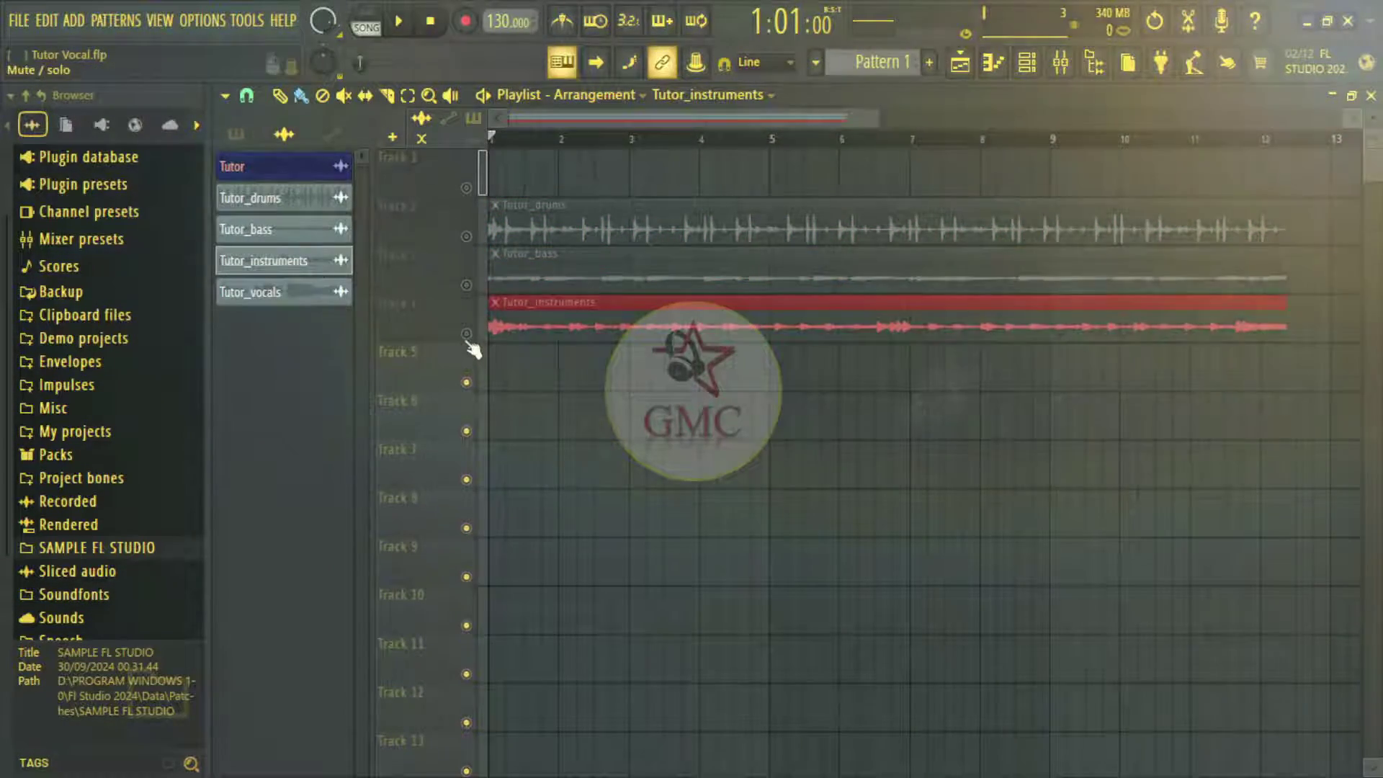
pyautogui.rightClick(466, 333)
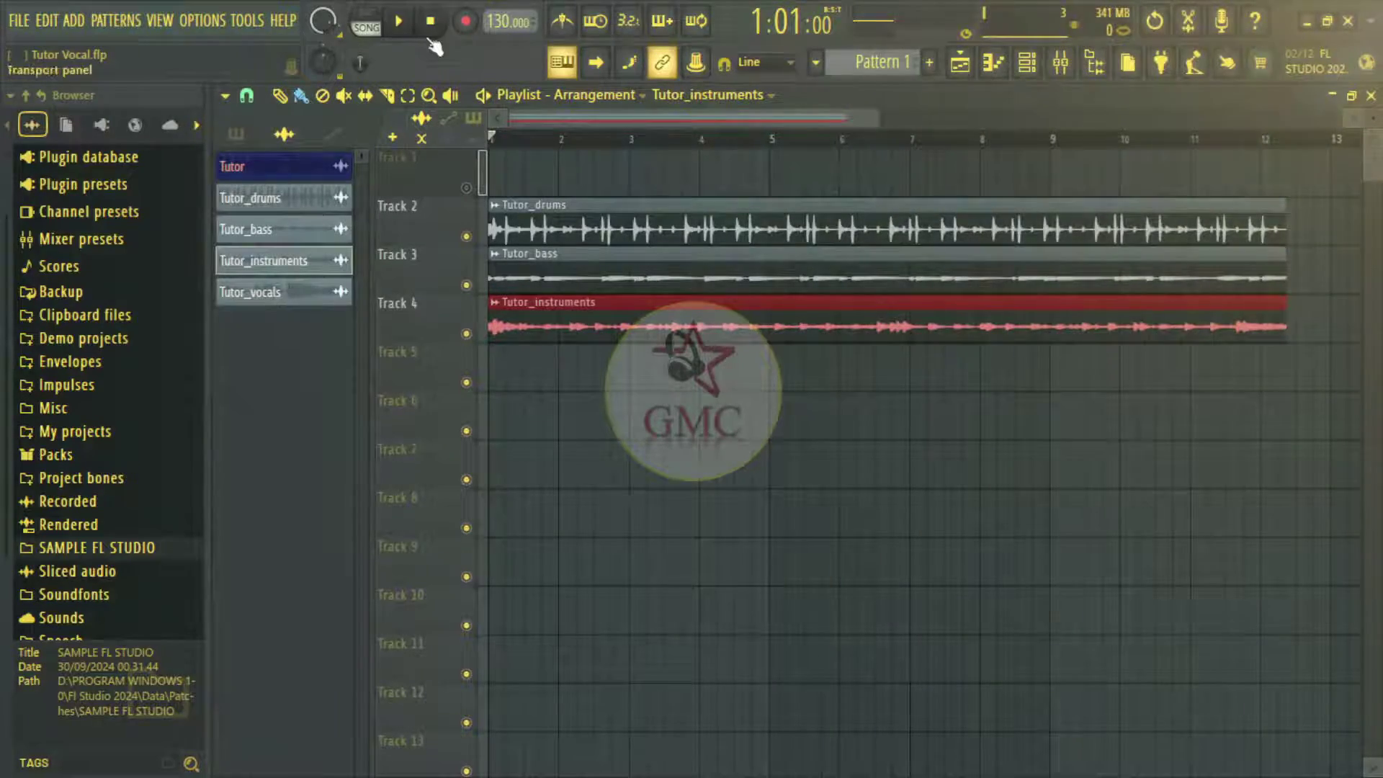
# Listen to the combined drums, bass and instruments stems from the start of the playlist, and stop playback.
pyautogui.click(398, 22)
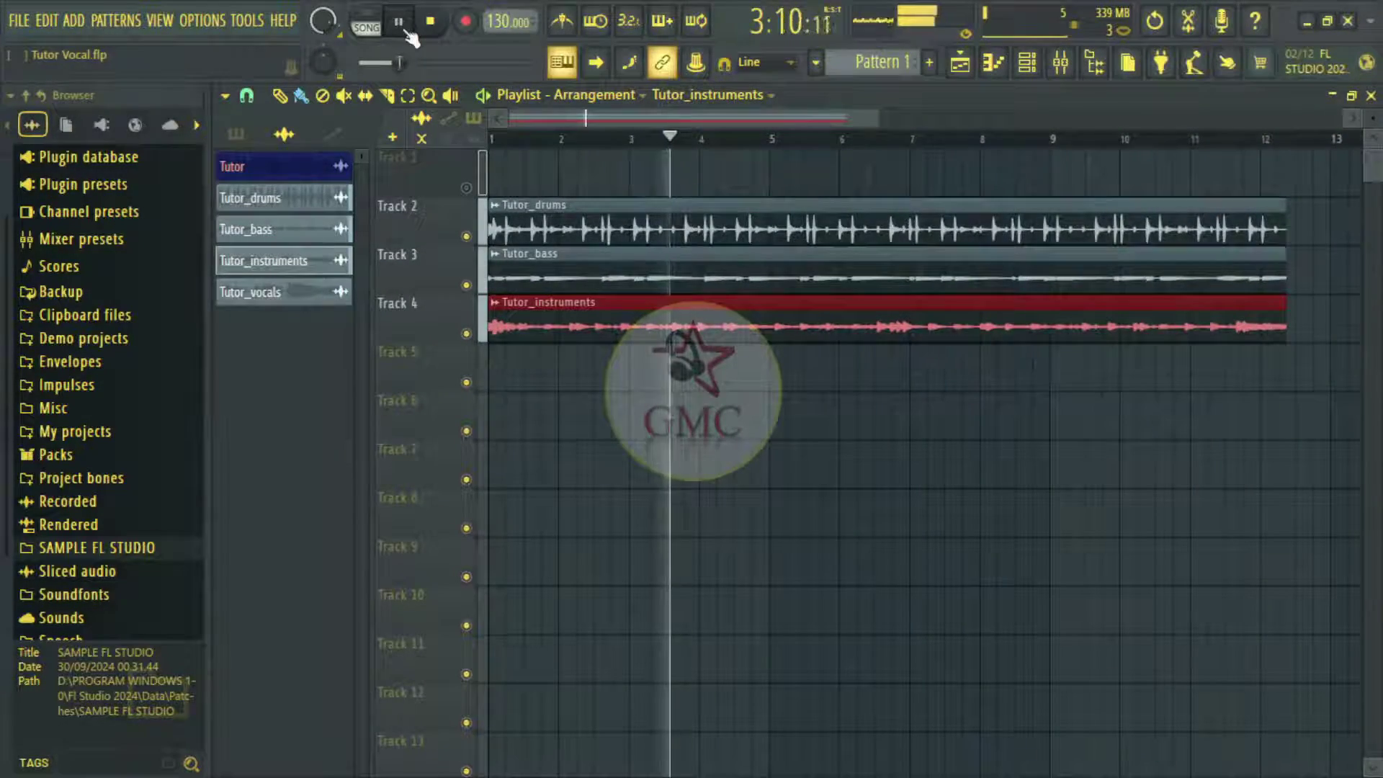
pyautogui.click(406, 32)
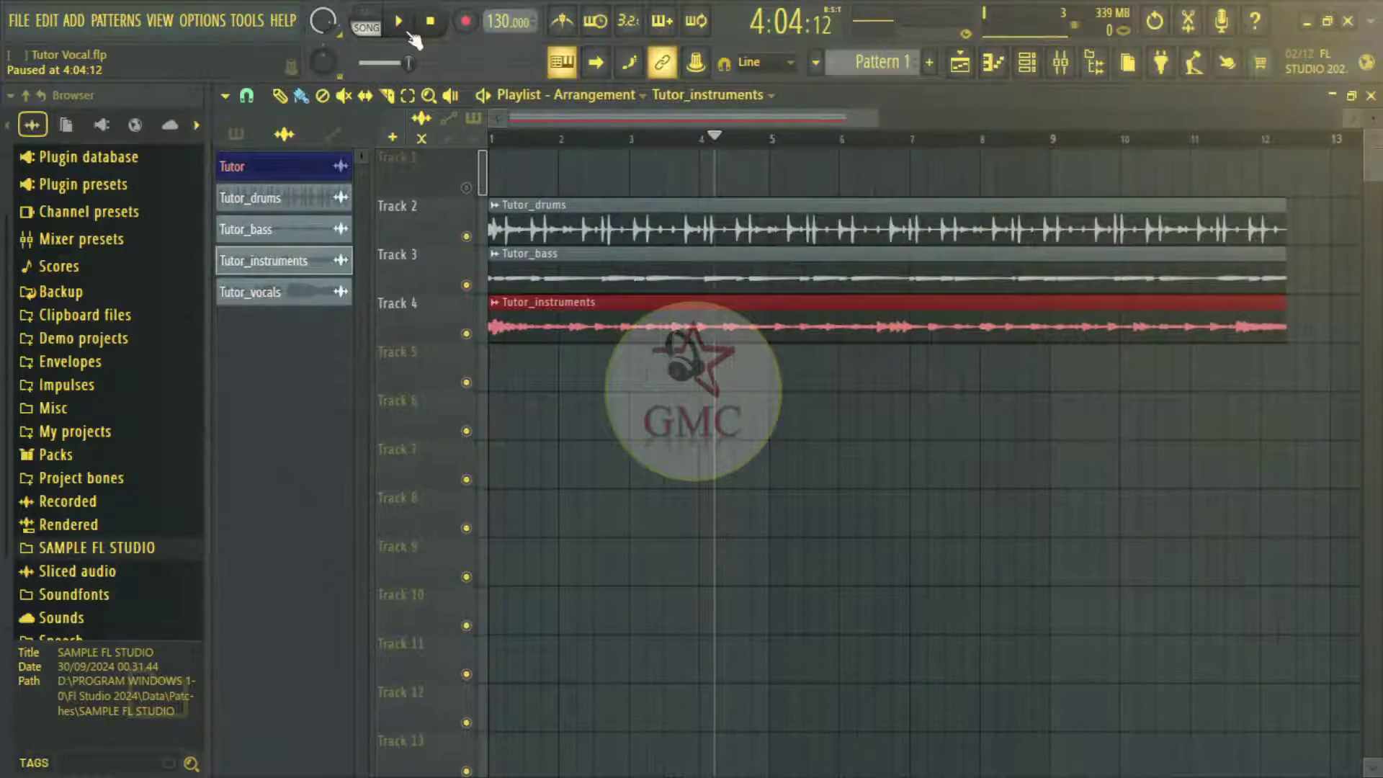
pyautogui.click(408, 32)
pyautogui.click(407, 32)
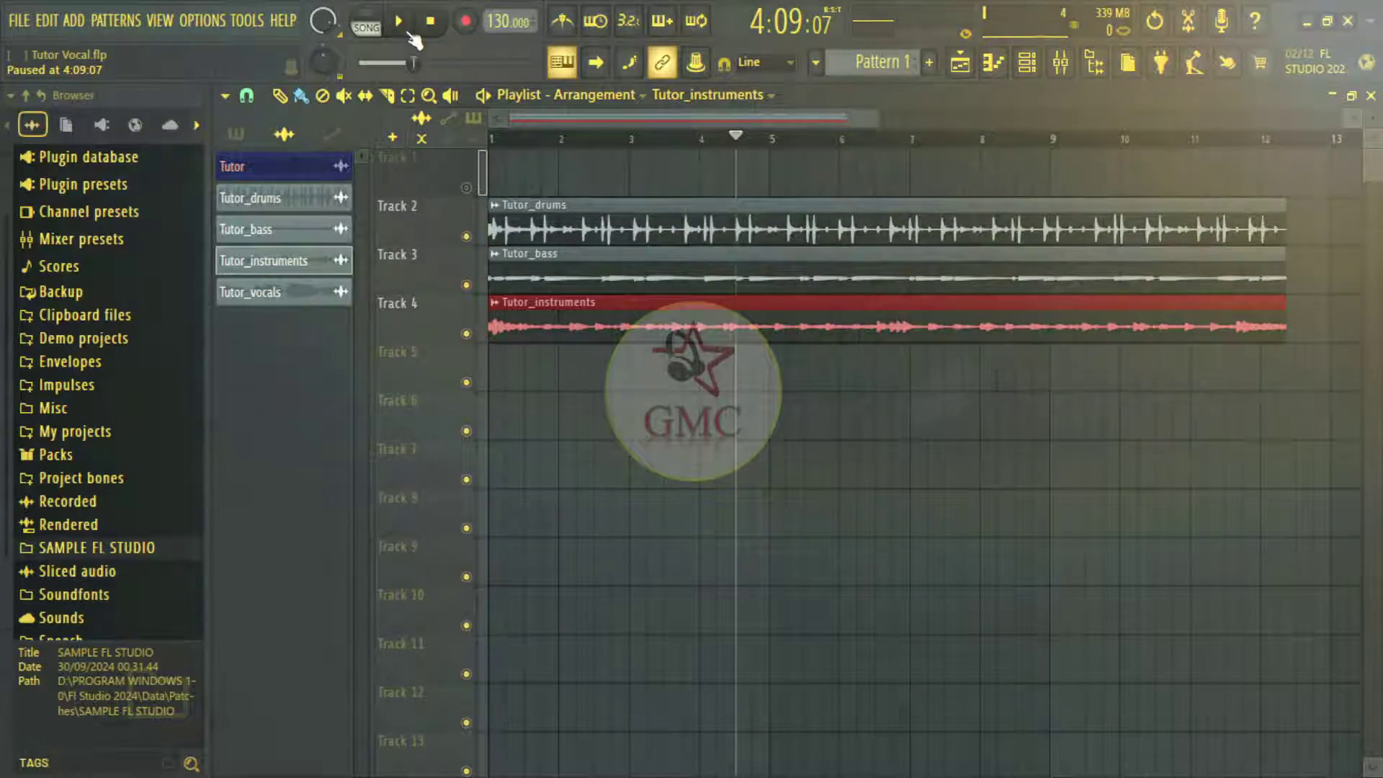
pyautogui.click(408, 34)
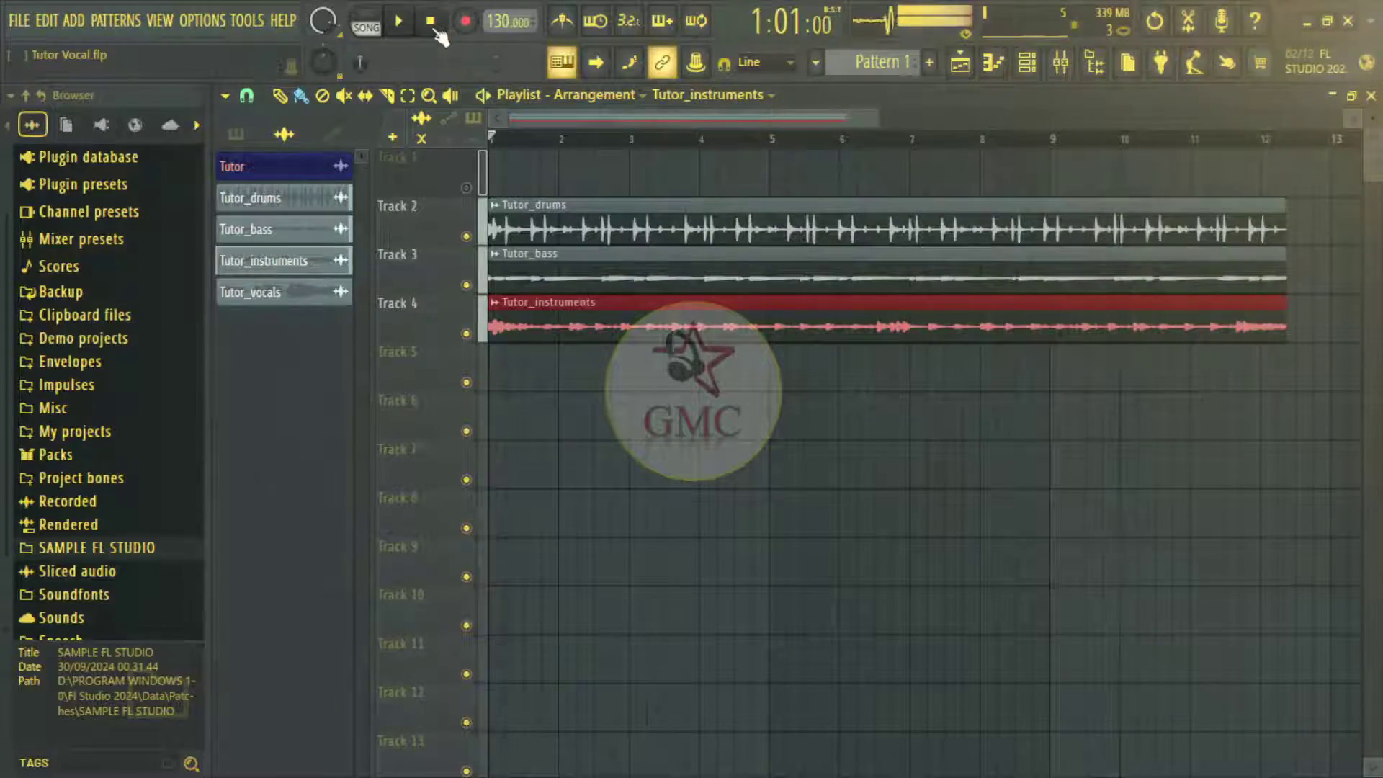
pyautogui.click(435, 32)
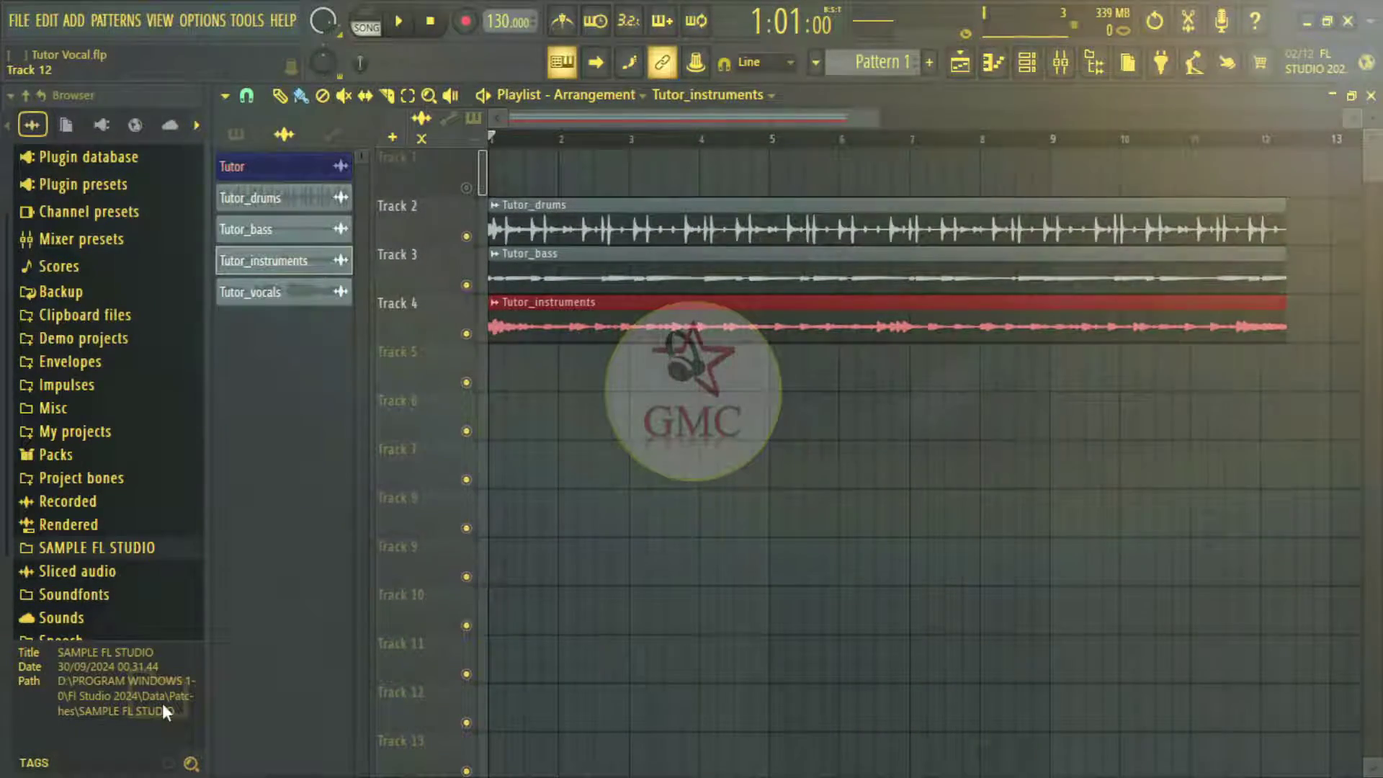
# Render the vocal-free mix to Tutor Instrumen as a Microsoft wave file and listen to the rendered file in VLC.
pyautogui.hotkey('ctrl', 'shift', 's')
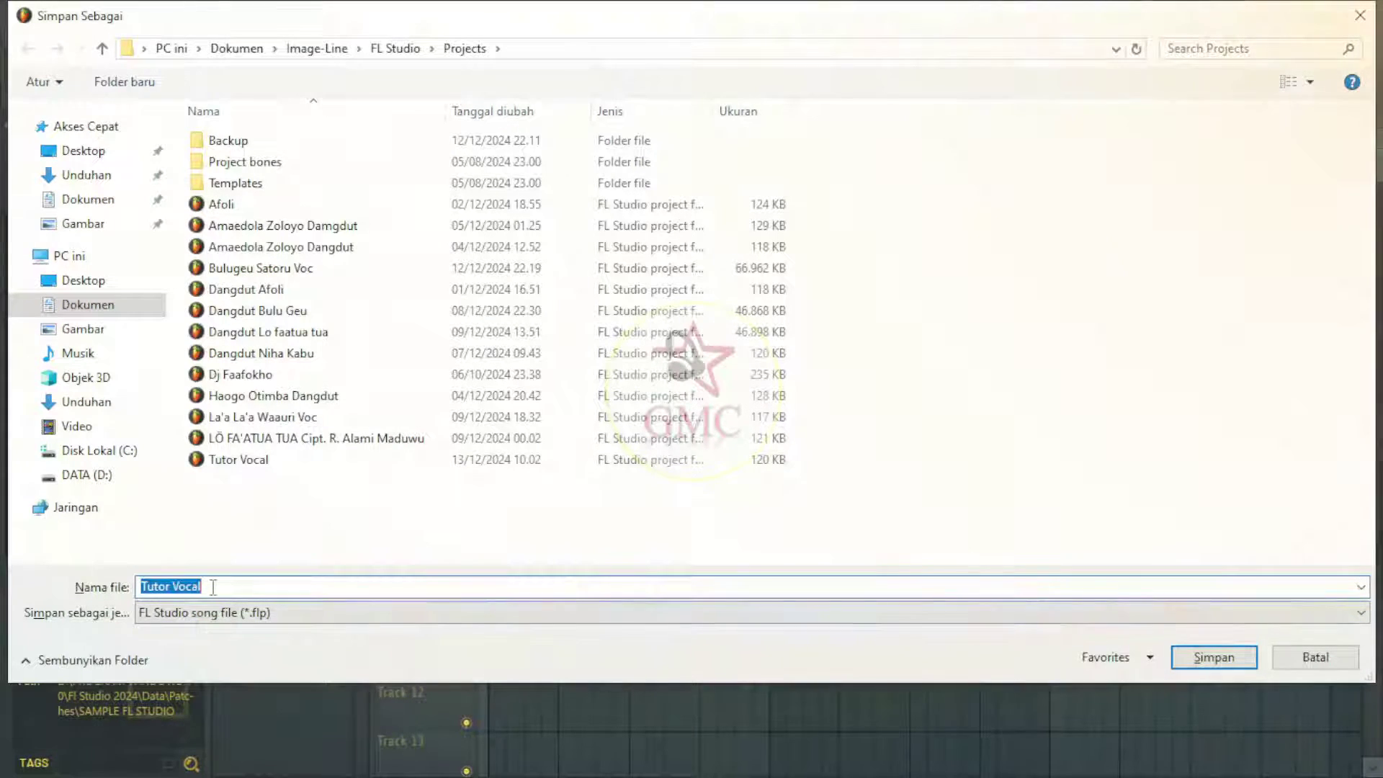
pyautogui.moveTo(189, 586); pyautogui.dragTo(174, 586)
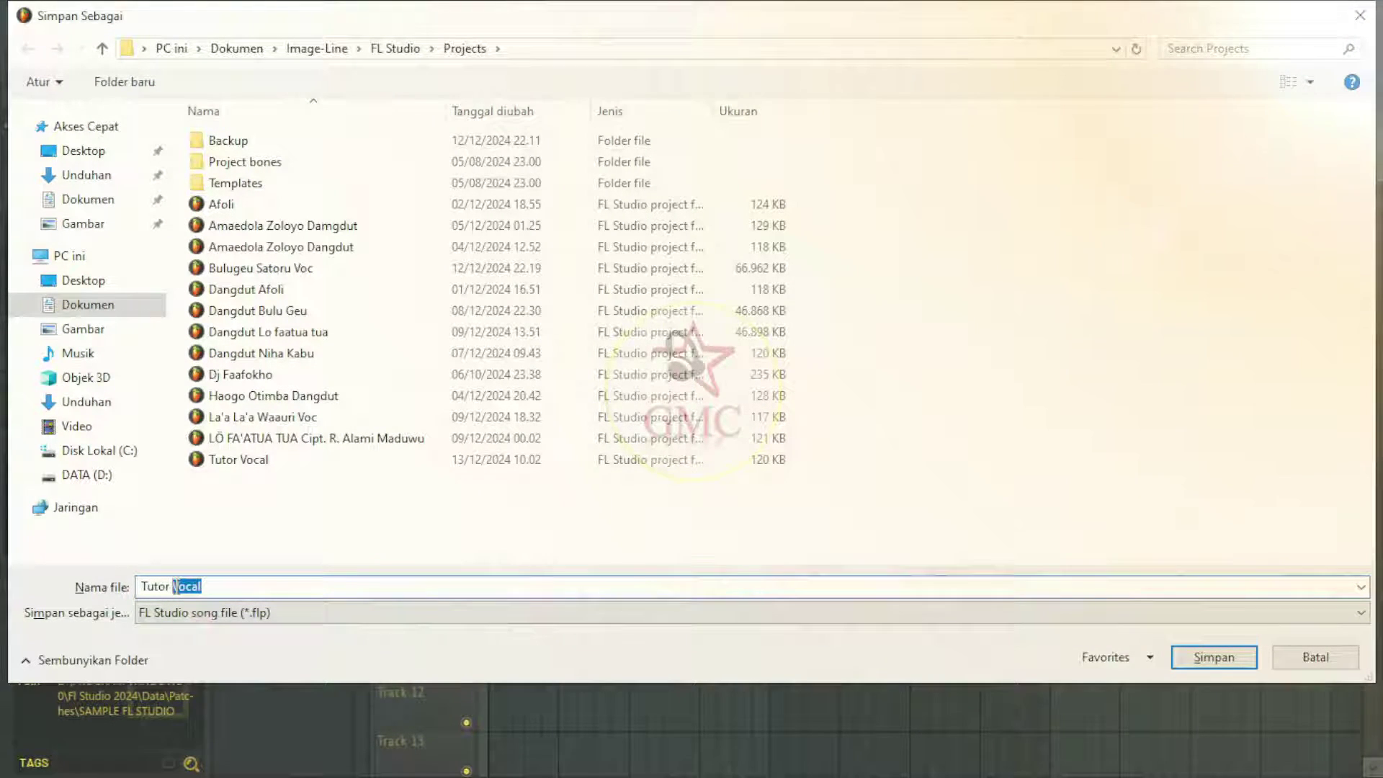
pyautogui.write('Instrumen')
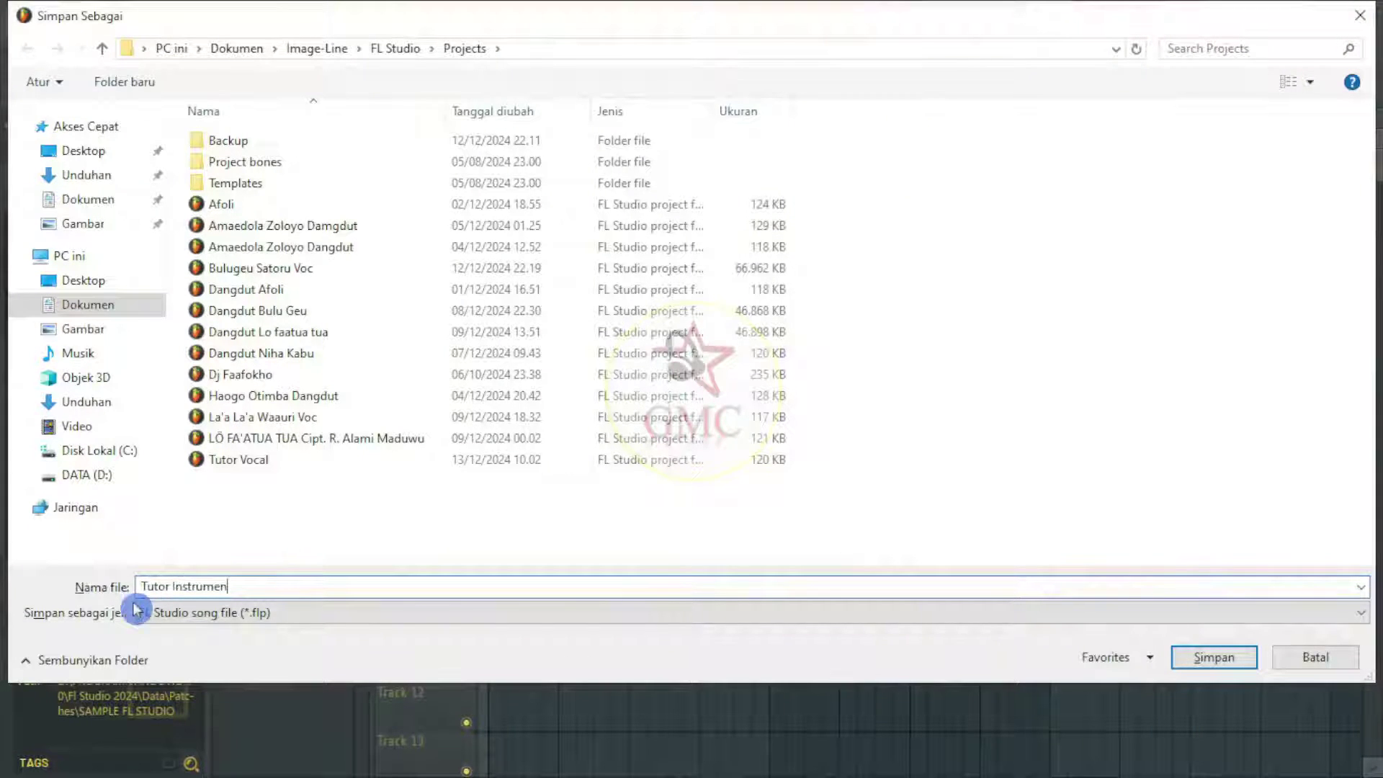
pyautogui.click(184, 613)
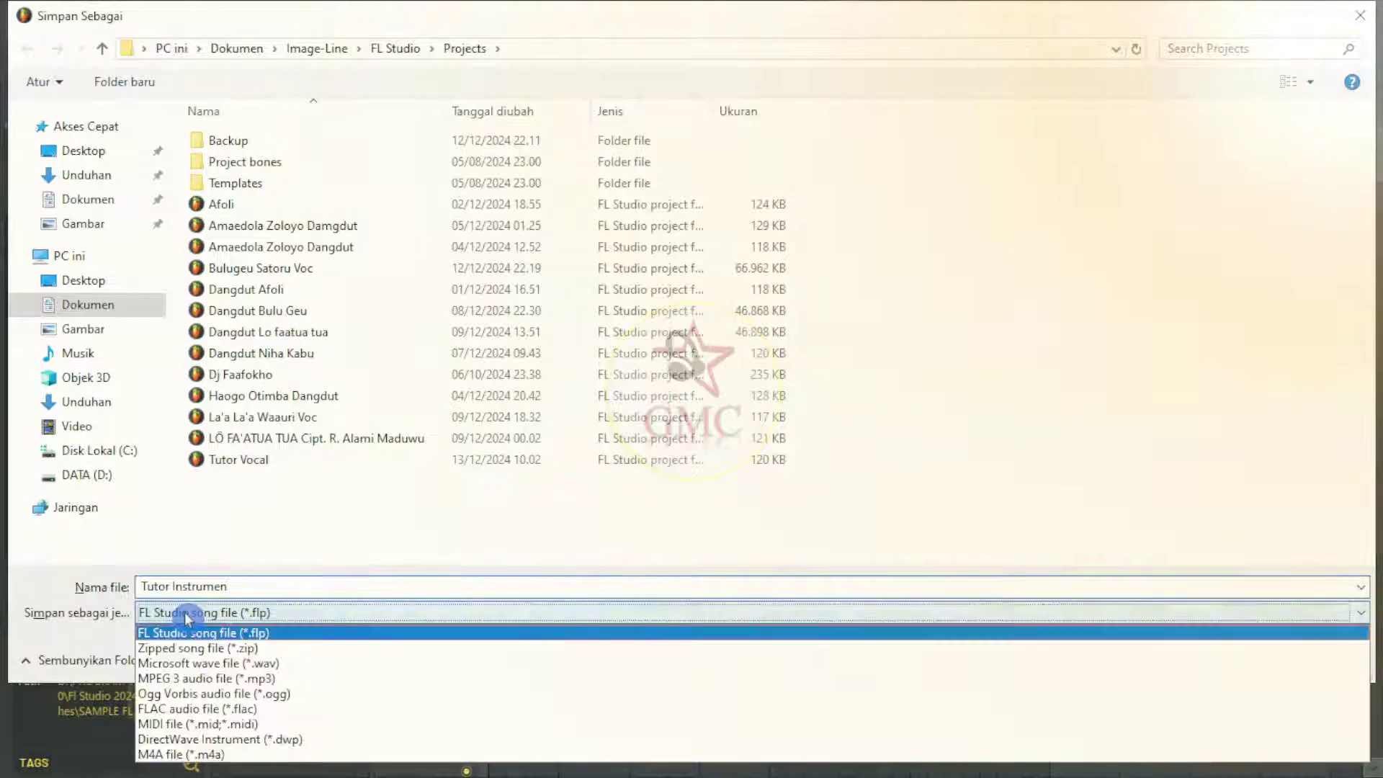
pyautogui.click(331, 663)
pyautogui.click(1217, 658)
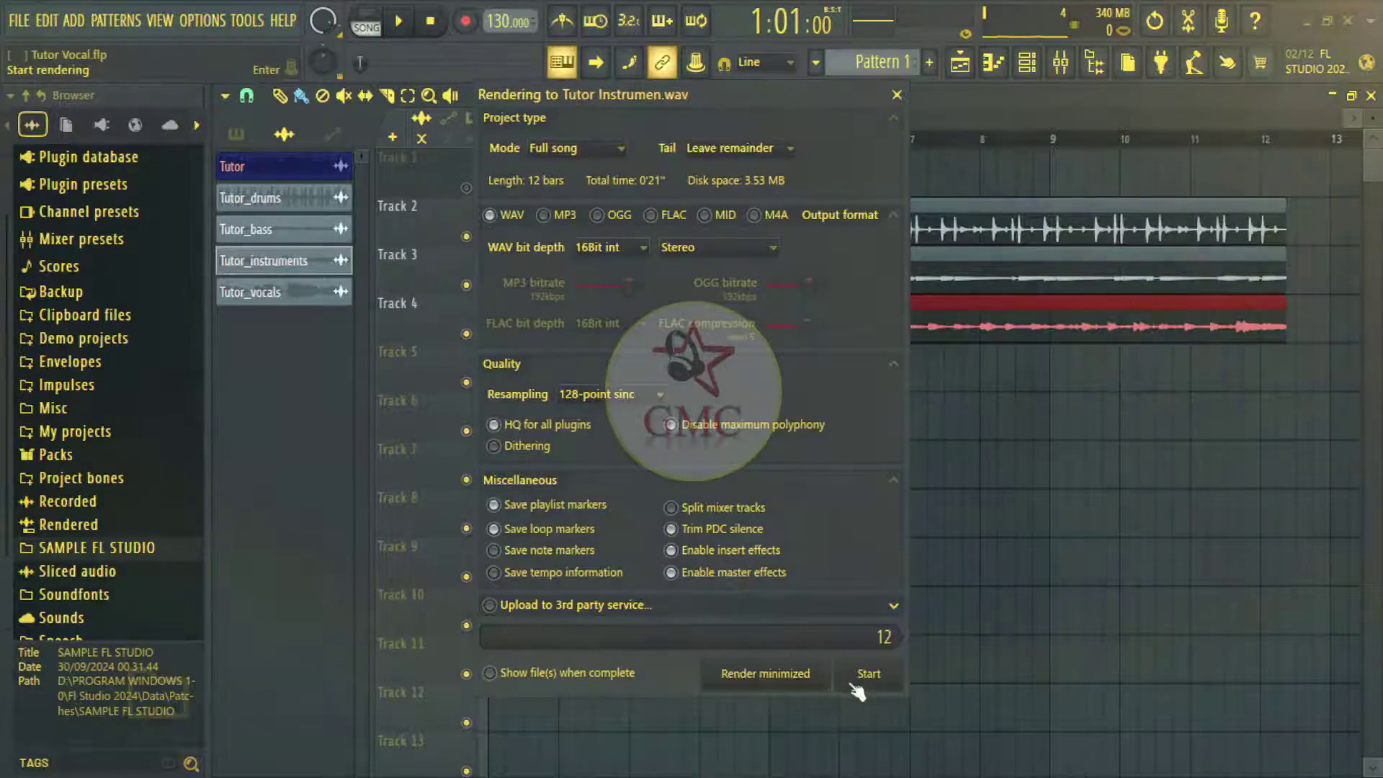
pyautogui.click(871, 677)
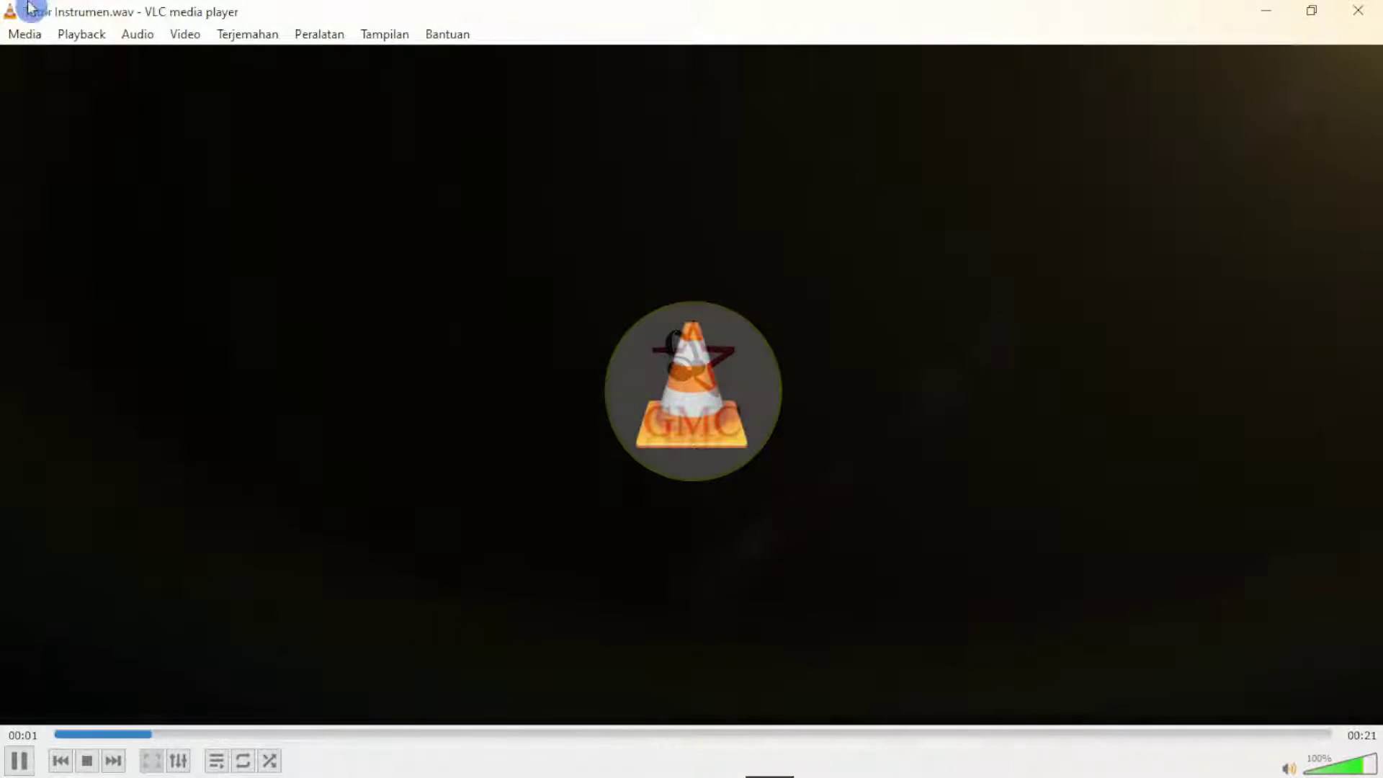
pyautogui.click(22, 761)
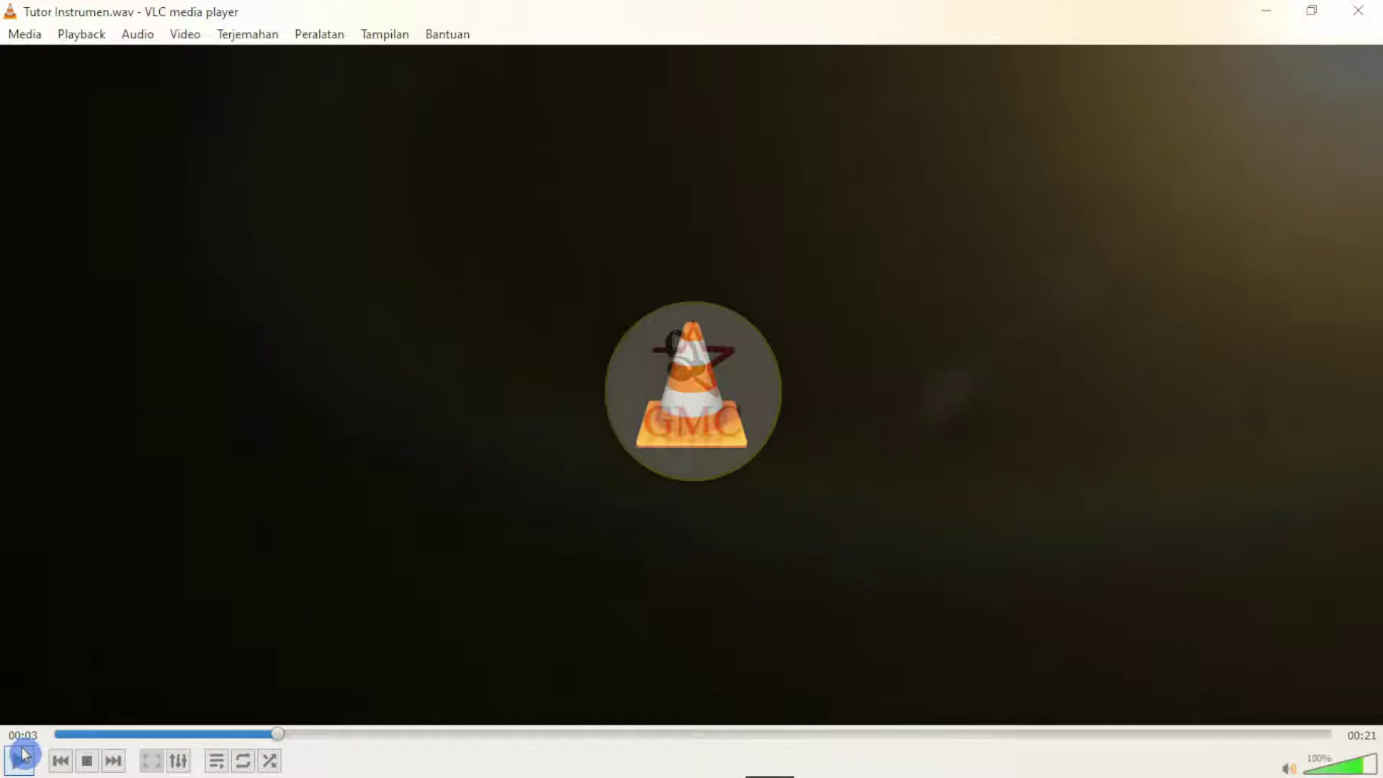
pyautogui.click(21, 760)
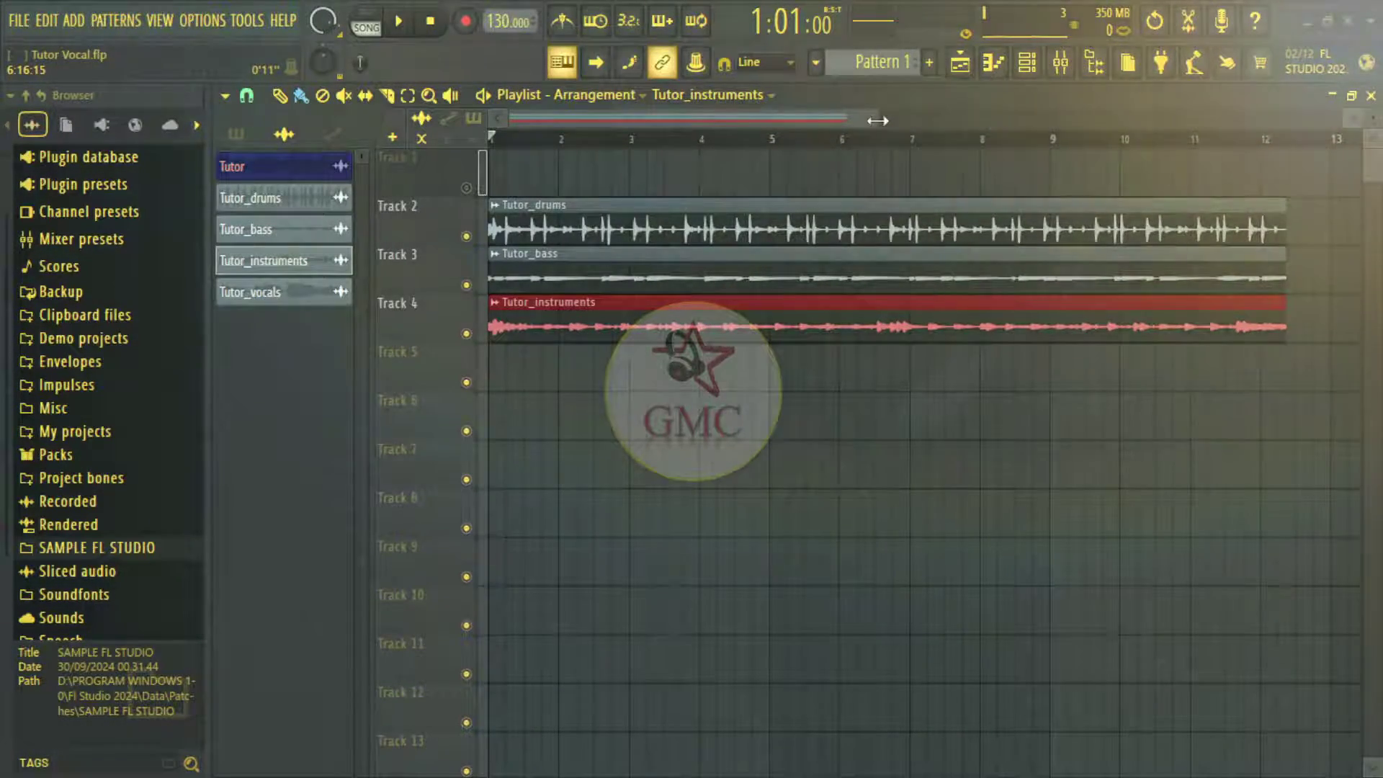
pyautogui.moveTo(877, 120); pyautogui.dragTo(916, 332)
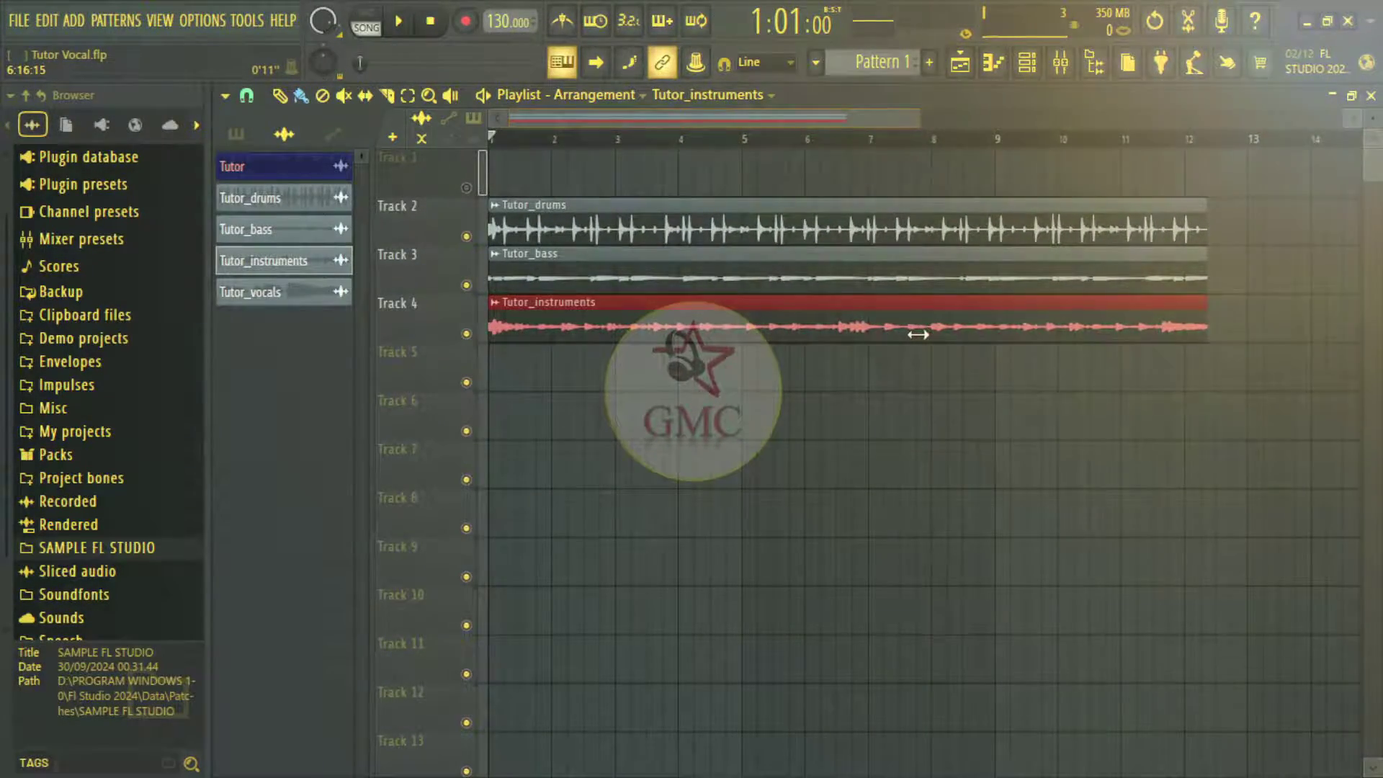
pyautogui.moveTo(918, 335); pyautogui.dragTo(852, 584)
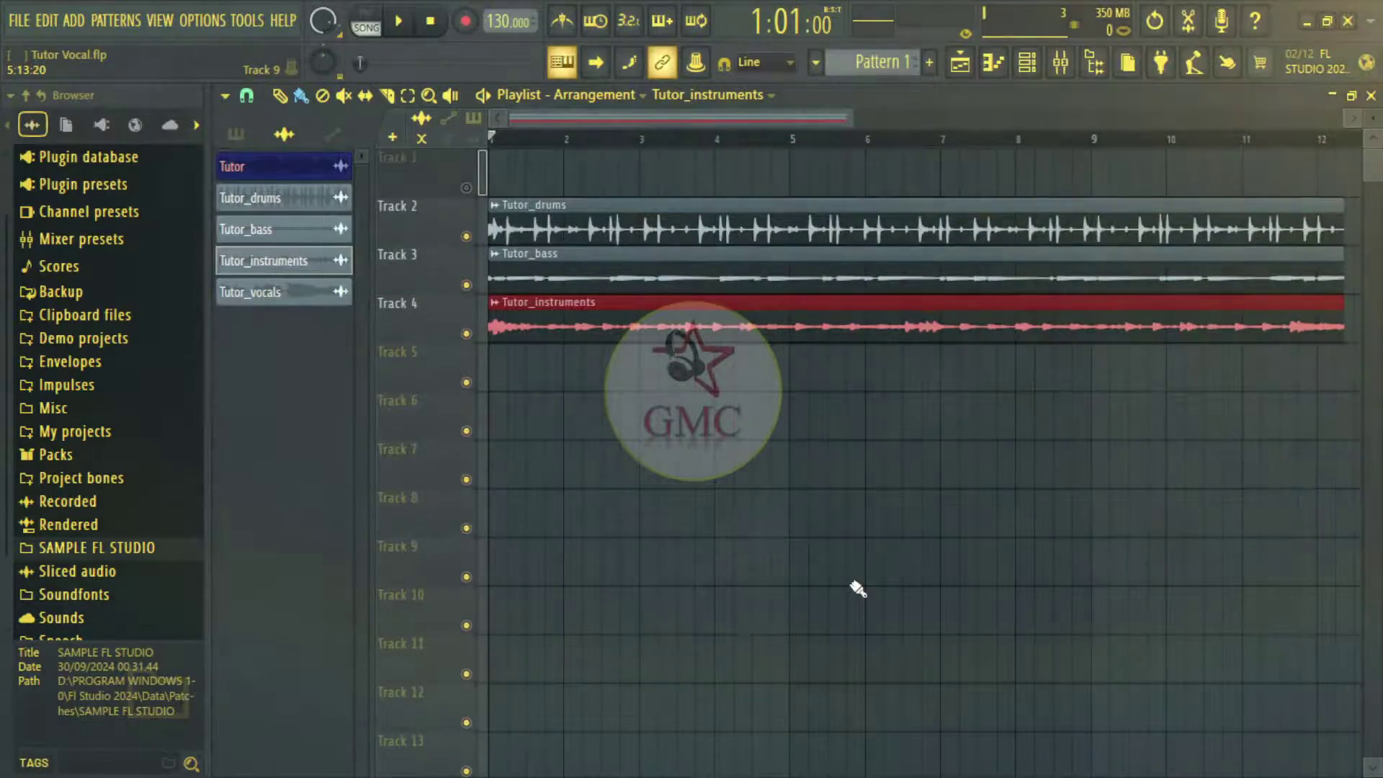
pyautogui.moveTo(852, 120); pyautogui.dragTo(1083, 310)
pyautogui.moveTo(1101, 309)
pyautogui.mouseDown()
pyautogui.moveTo(1015, 372)
pyautogui.moveTo(941, 548)
pyautogui.moveTo(870, 631)
pyautogui.mouseUp()
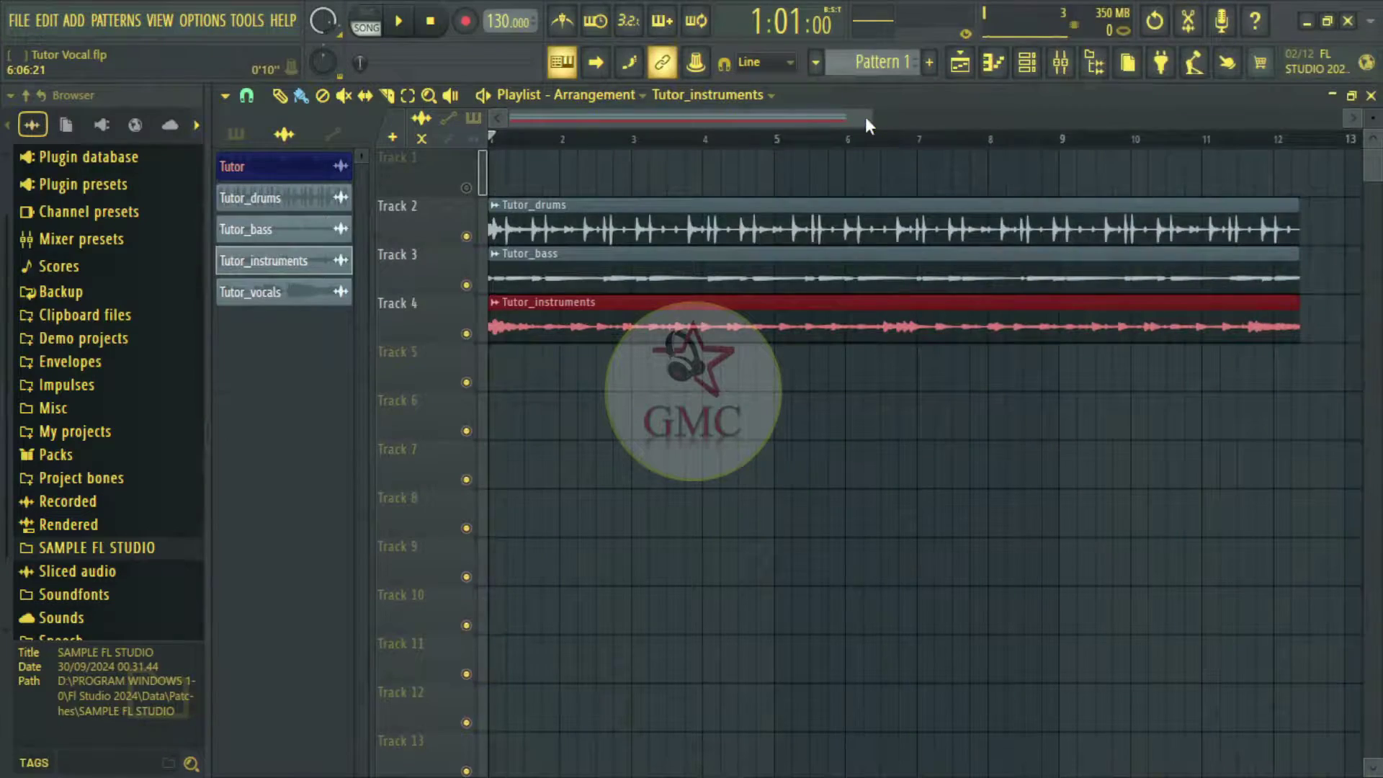
pyautogui.moveTo(869, 119); pyautogui.dragTo(951, 121)
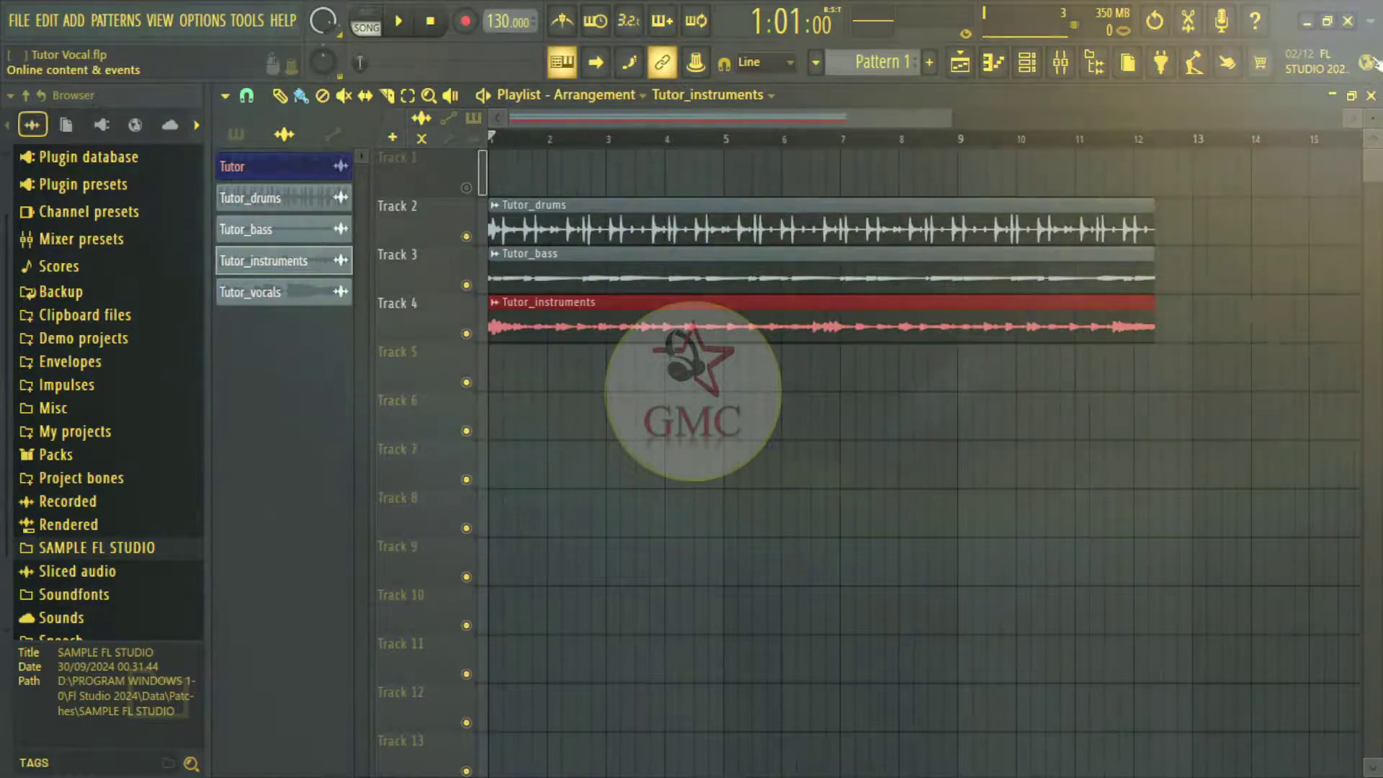